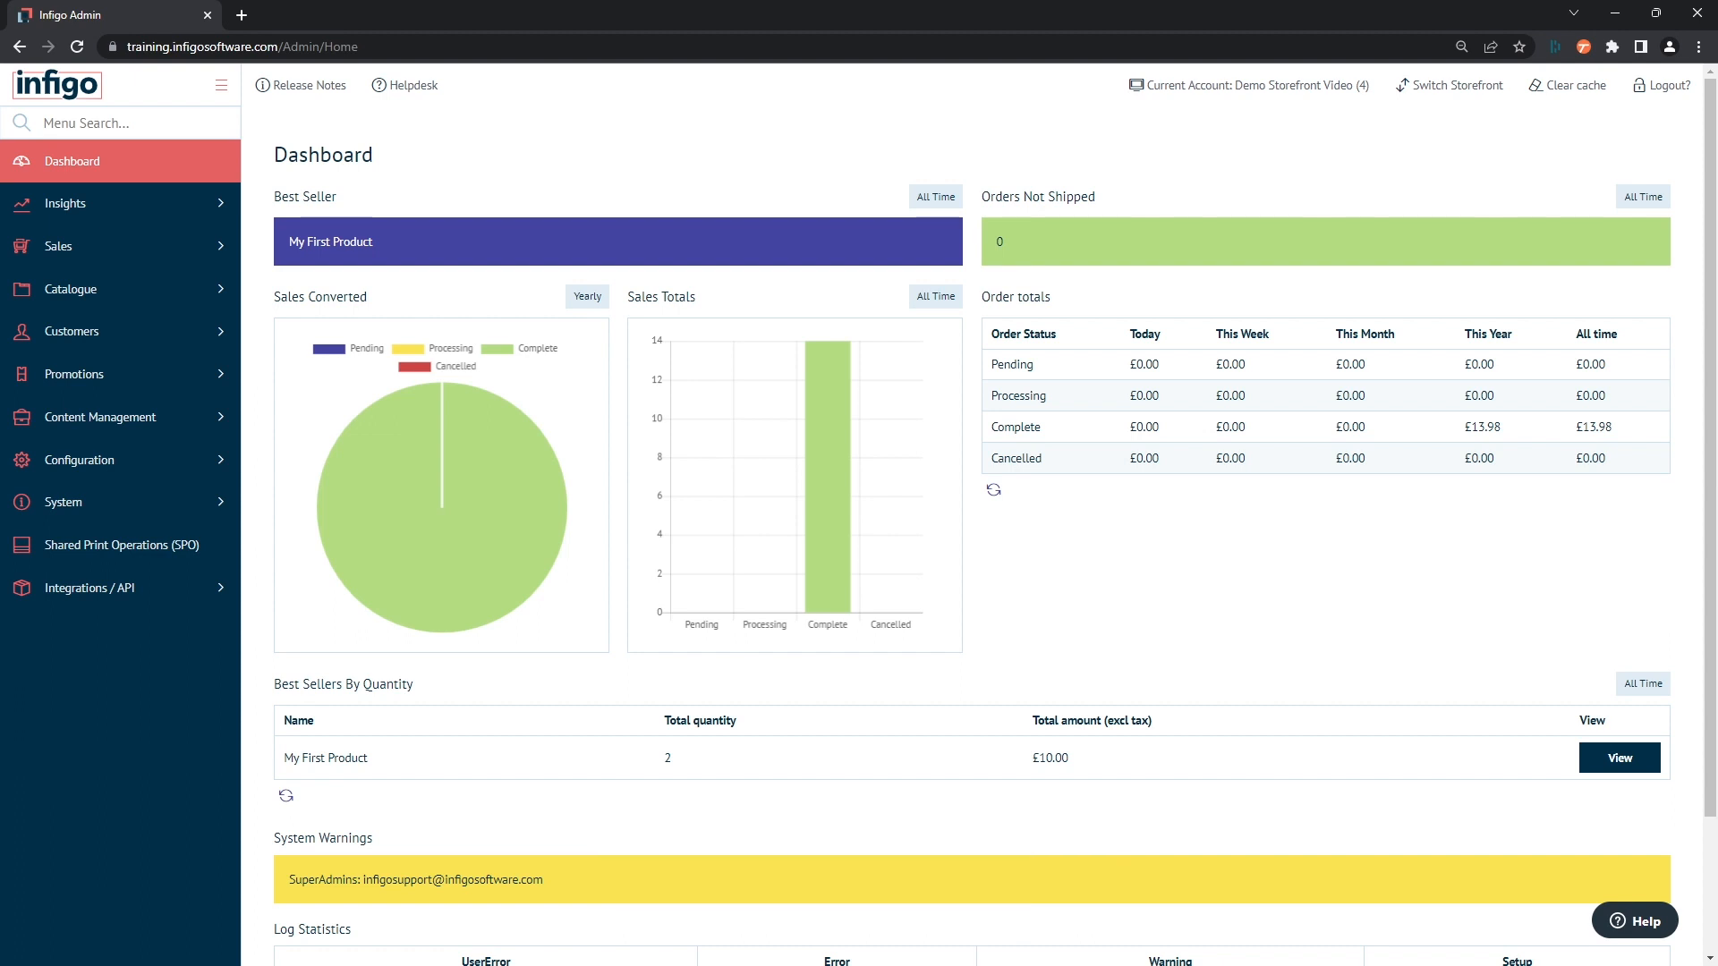
# - Find the Connect Plugins page and open the configuration of the Connect: PrintIQ plugin
pyautogui.click(57, 123)
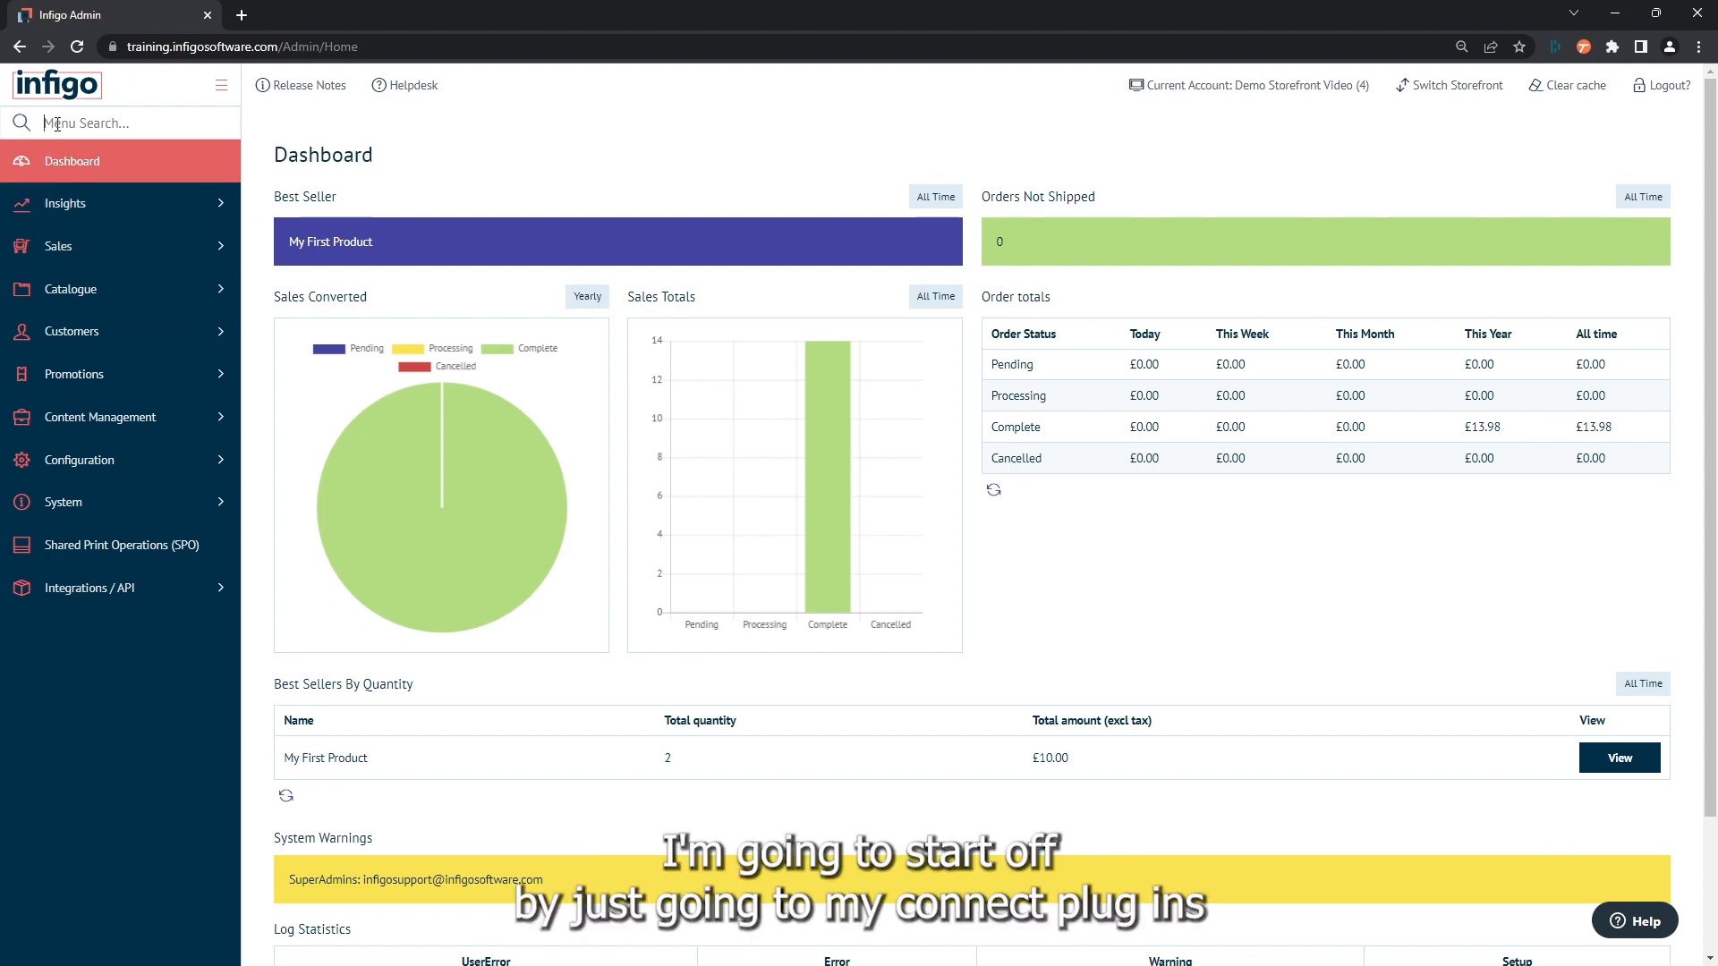
pyautogui.write('connec')
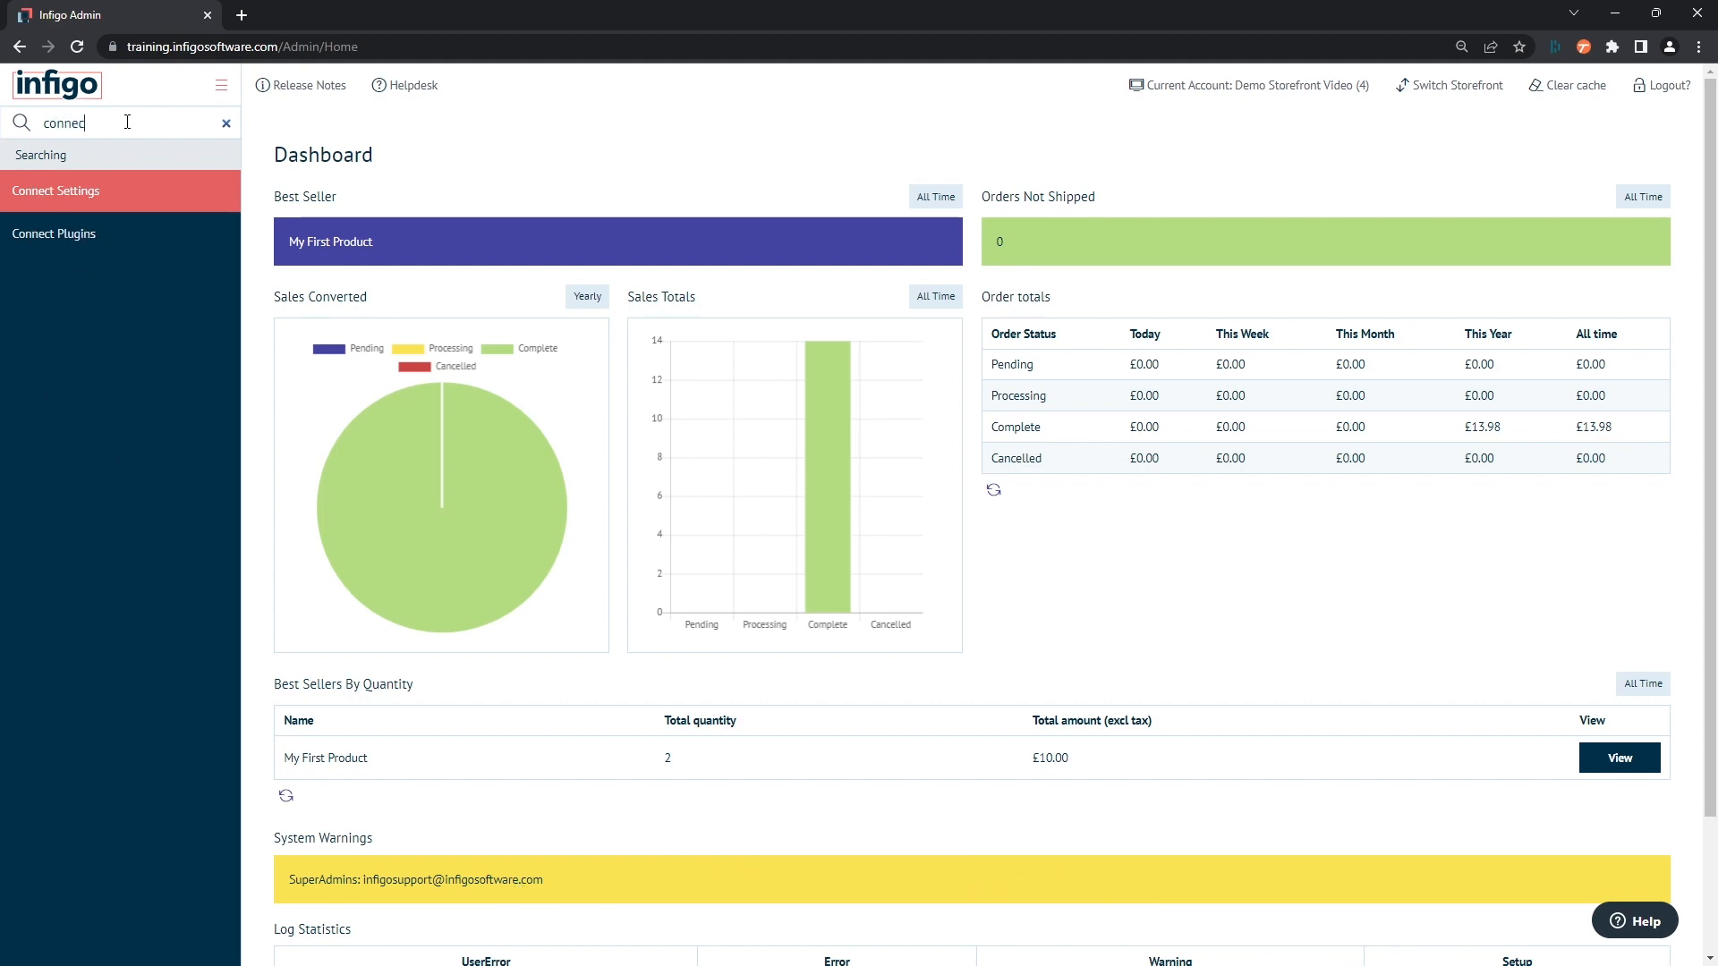
pyautogui.click(158, 234)
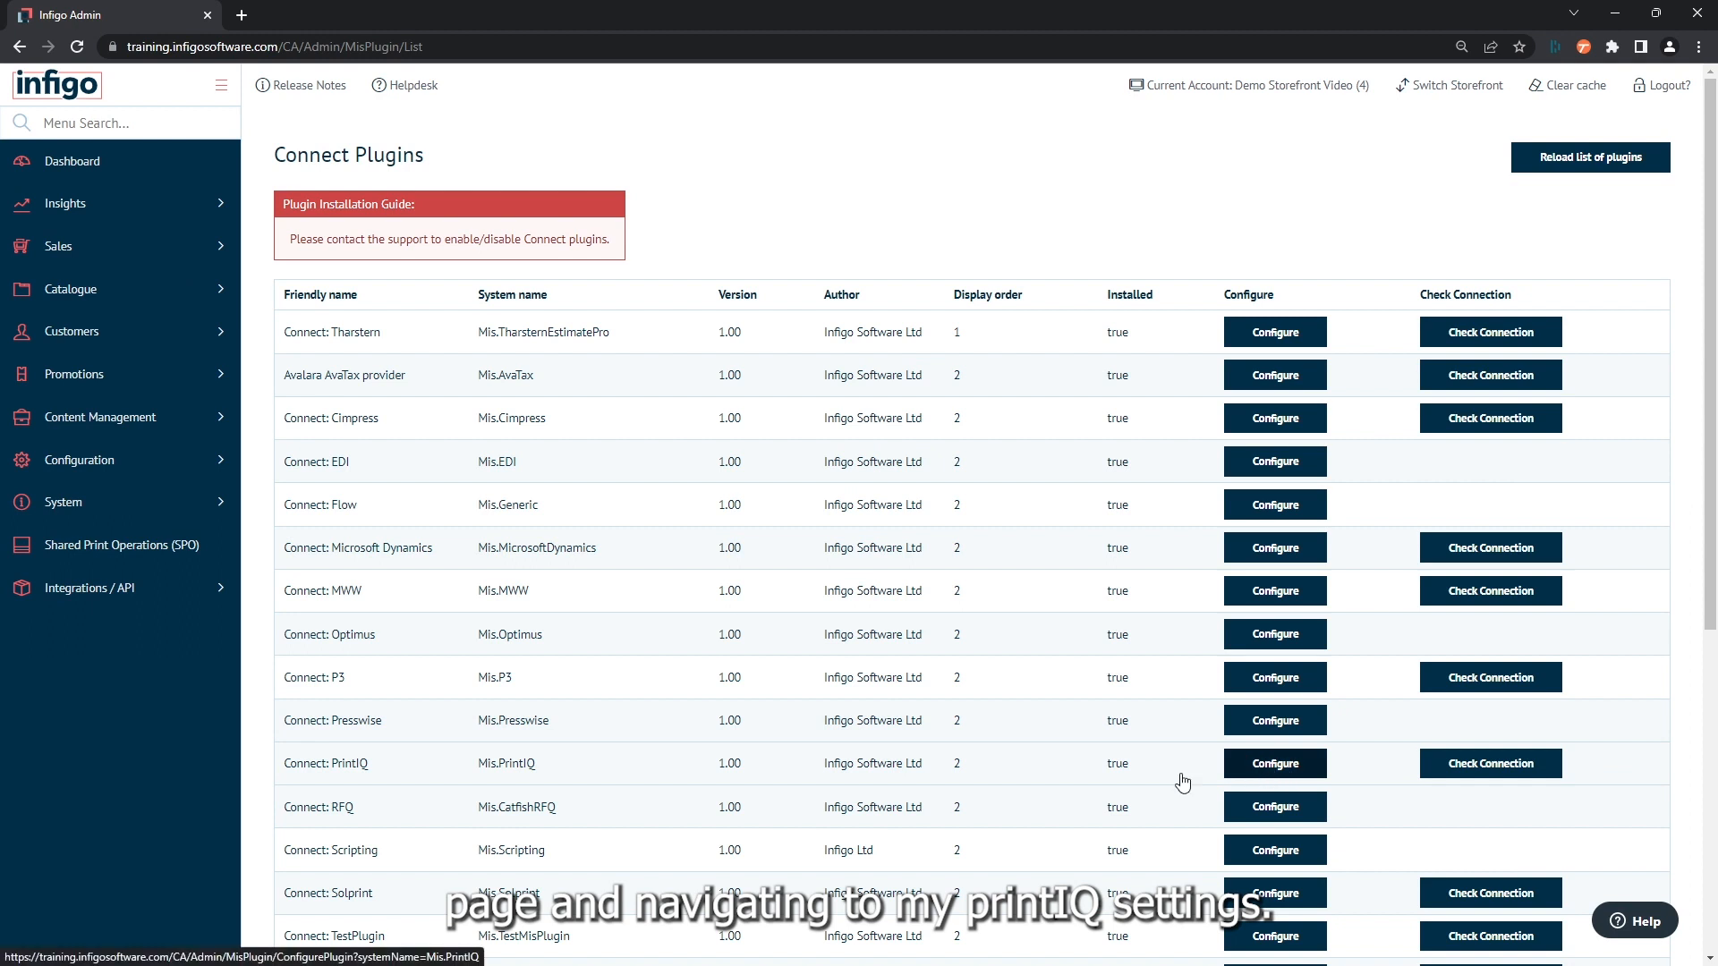
pyautogui.click(1272, 764)
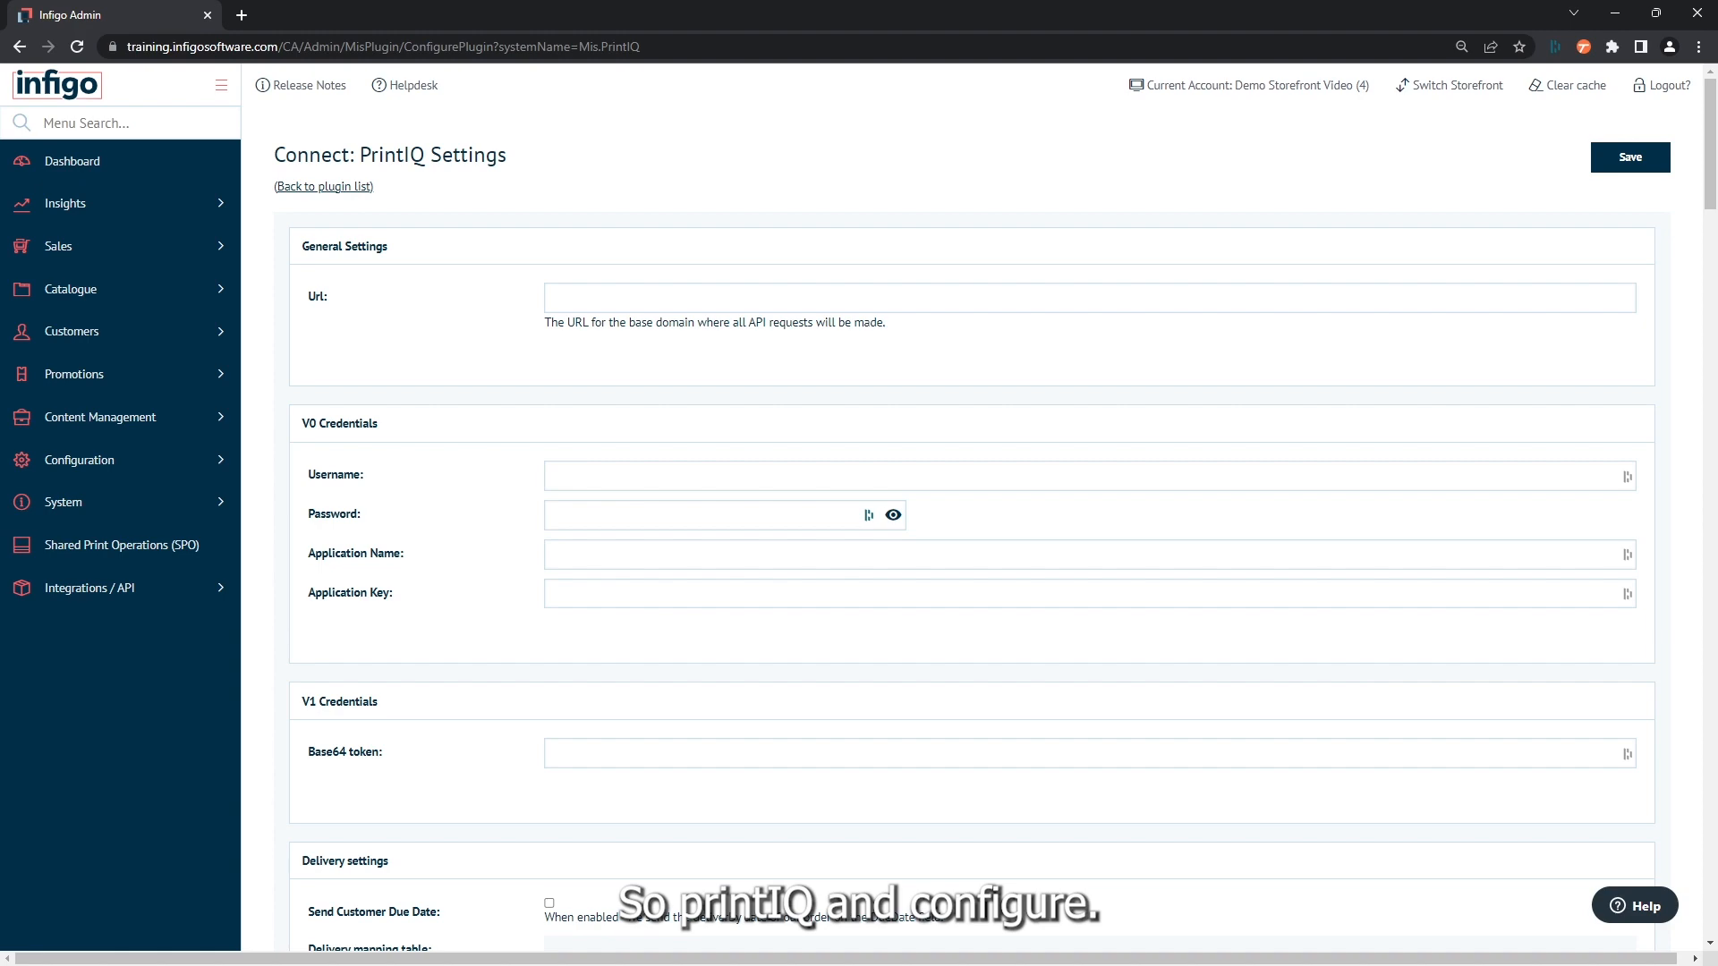
# - Review the Create Invoice and Send Jobs marked as paid options in the PrintIQ plugin's Data mapping section
pyautogui.scroll(-4, 331, 543)
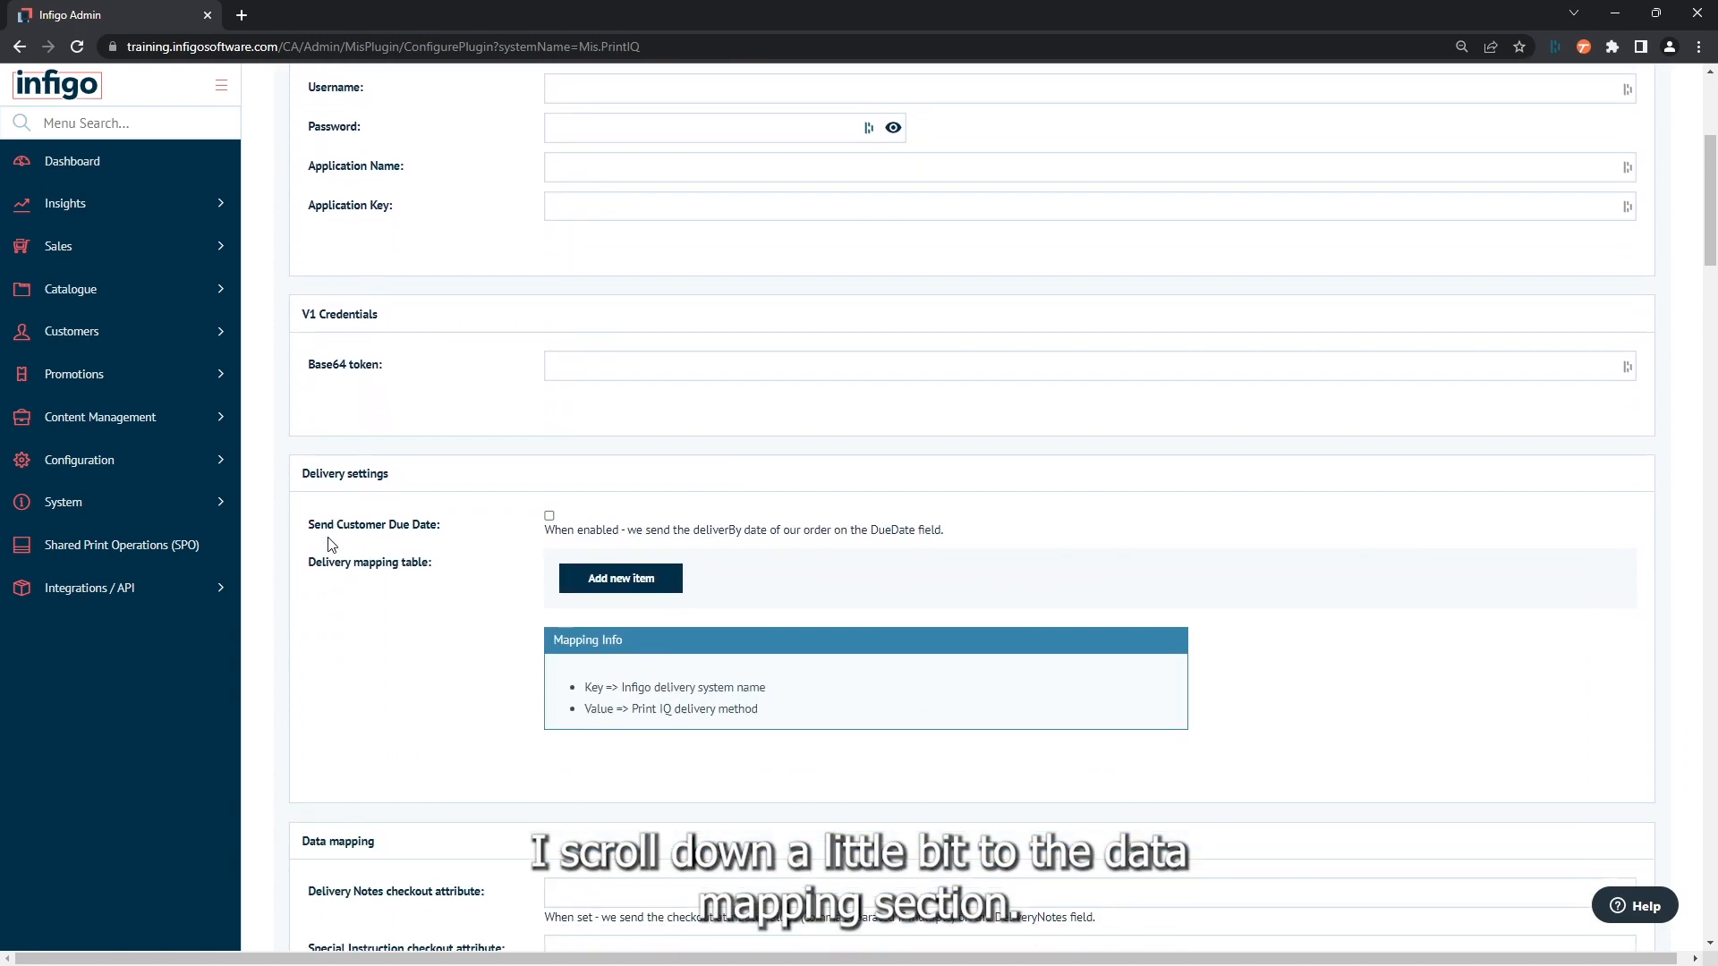
pyautogui.scroll(-3, 331, 543)
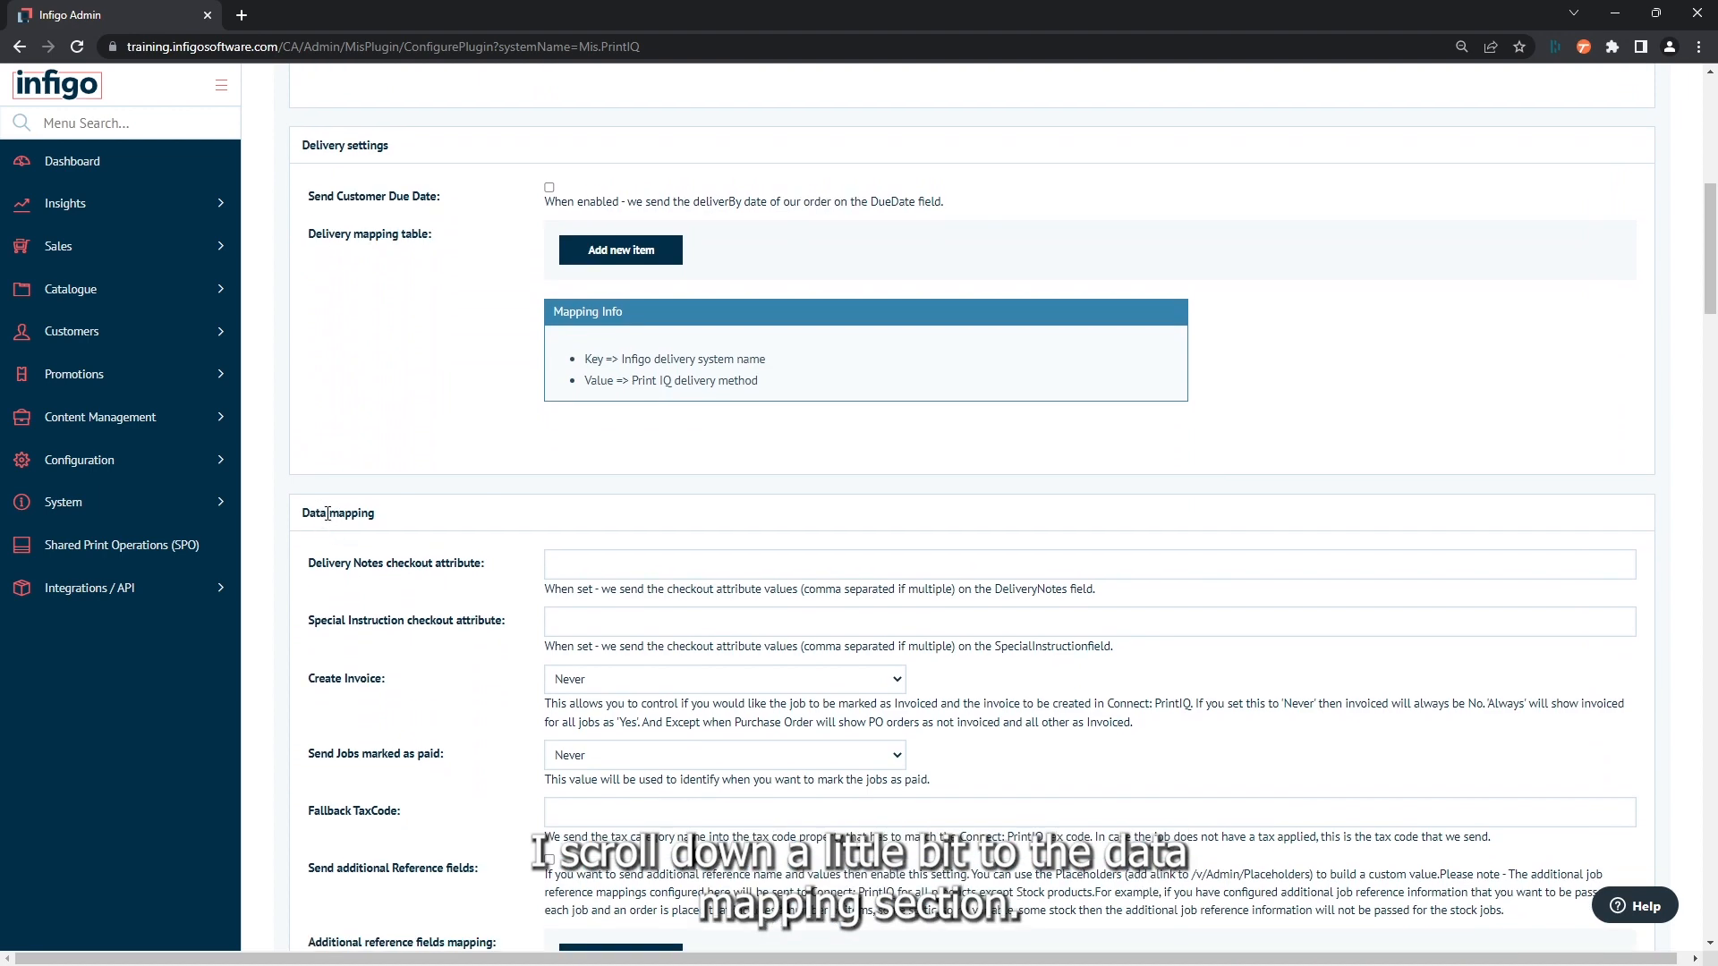
pyautogui.scroll(-2, 328, 513)
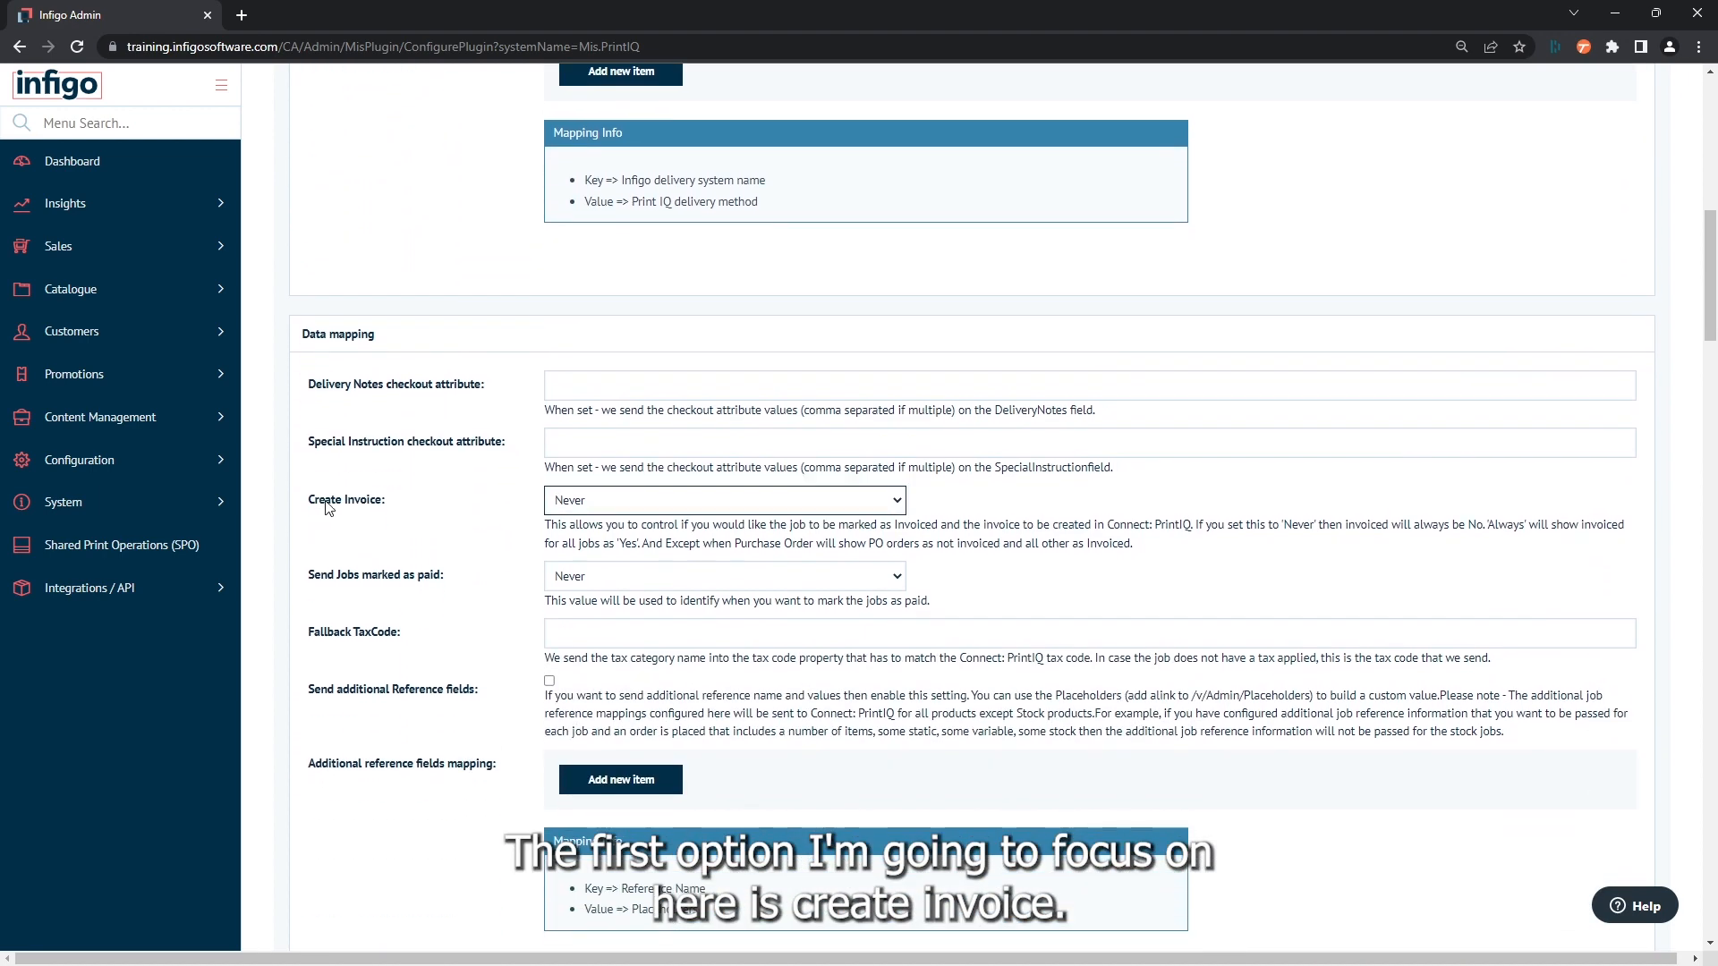
pyautogui.click(591, 508)
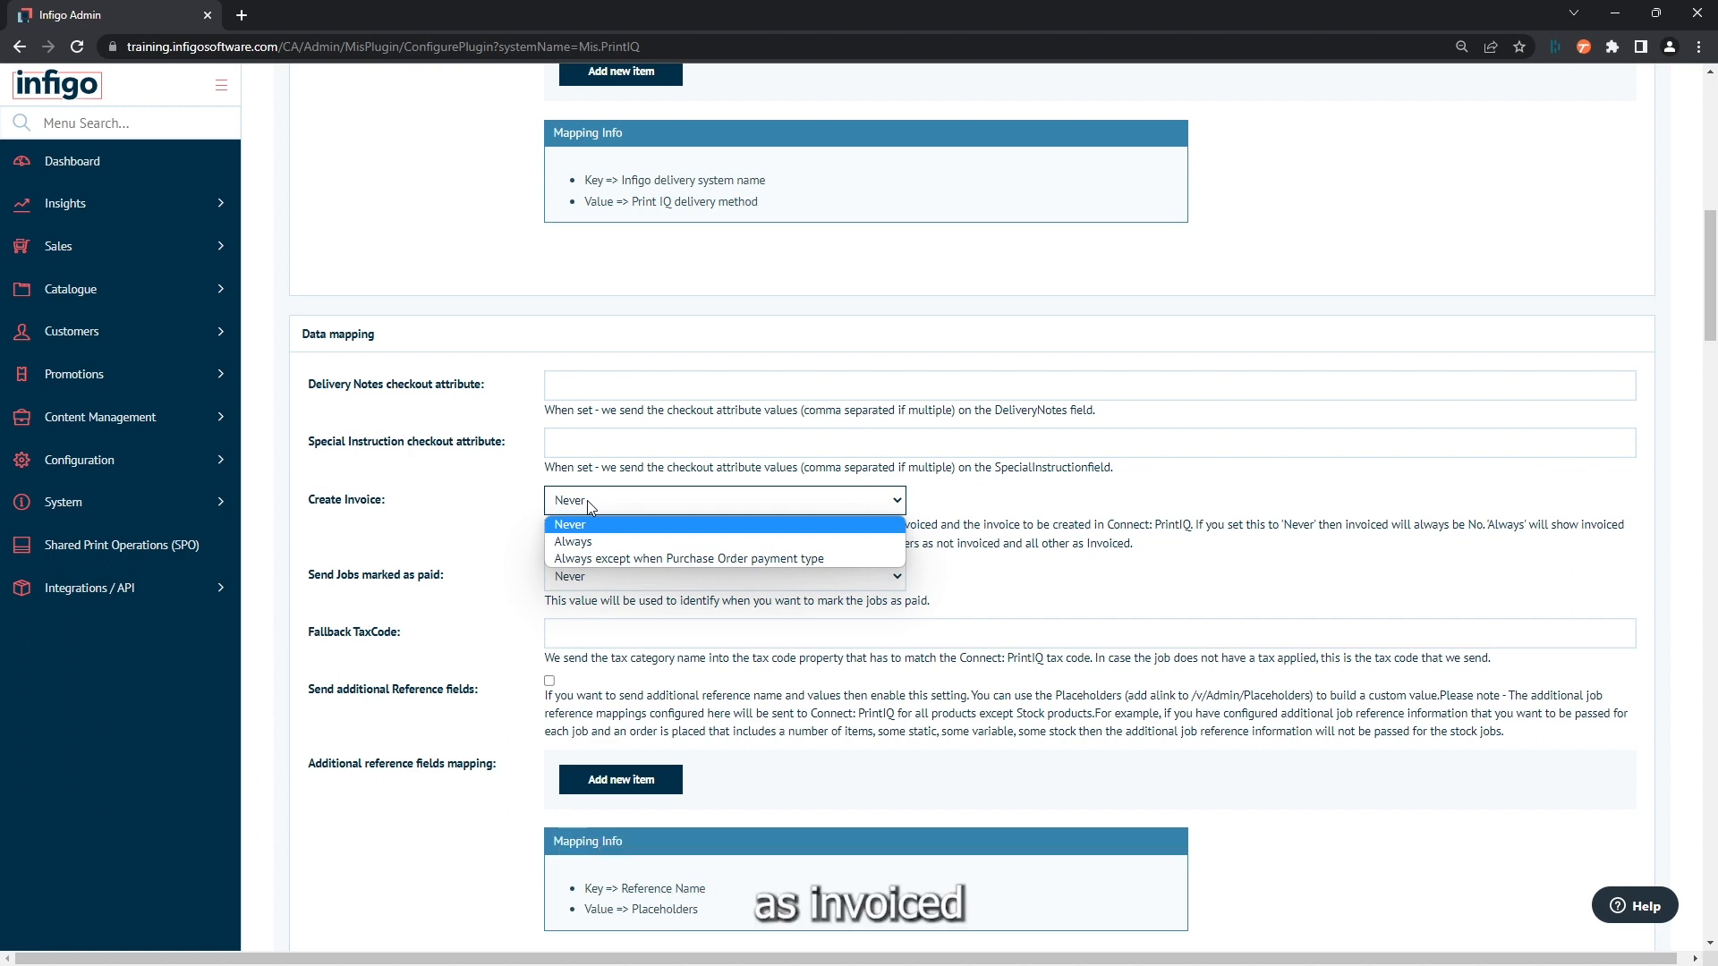
pyautogui.click(591, 506)
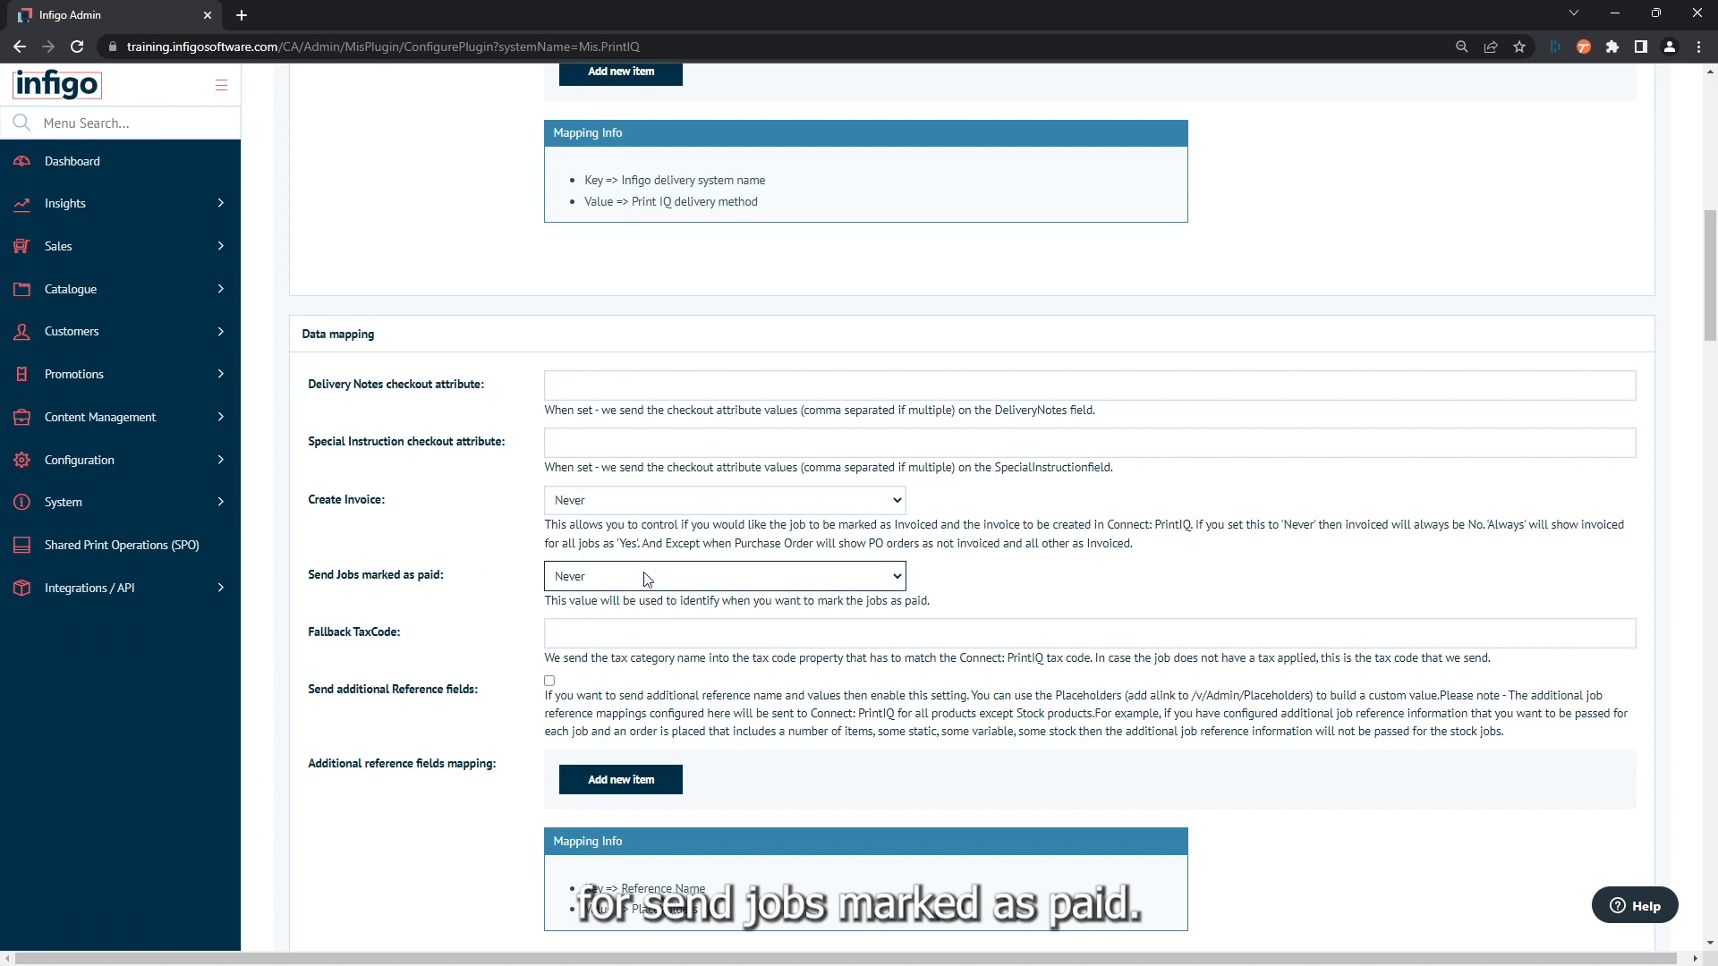
pyautogui.click(566, 581)
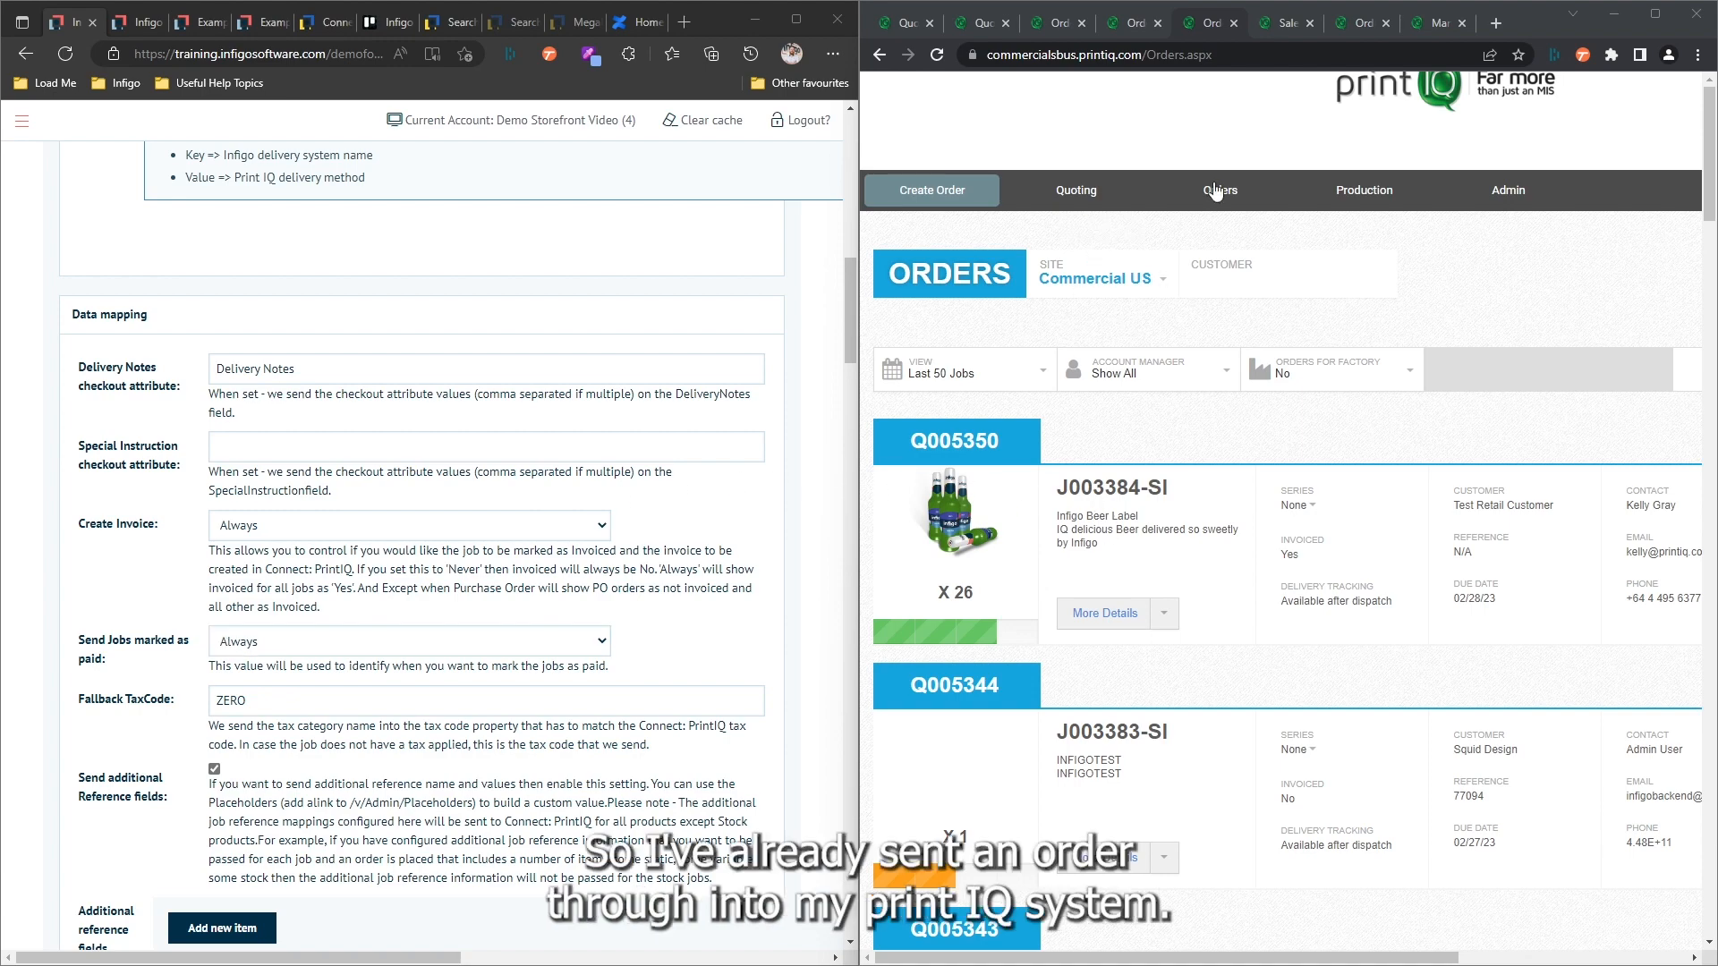
# - Switch to printIQ's Orders page and check the Invoiced value of the Infigo Beer Label order
pyautogui.click(1655, 14)
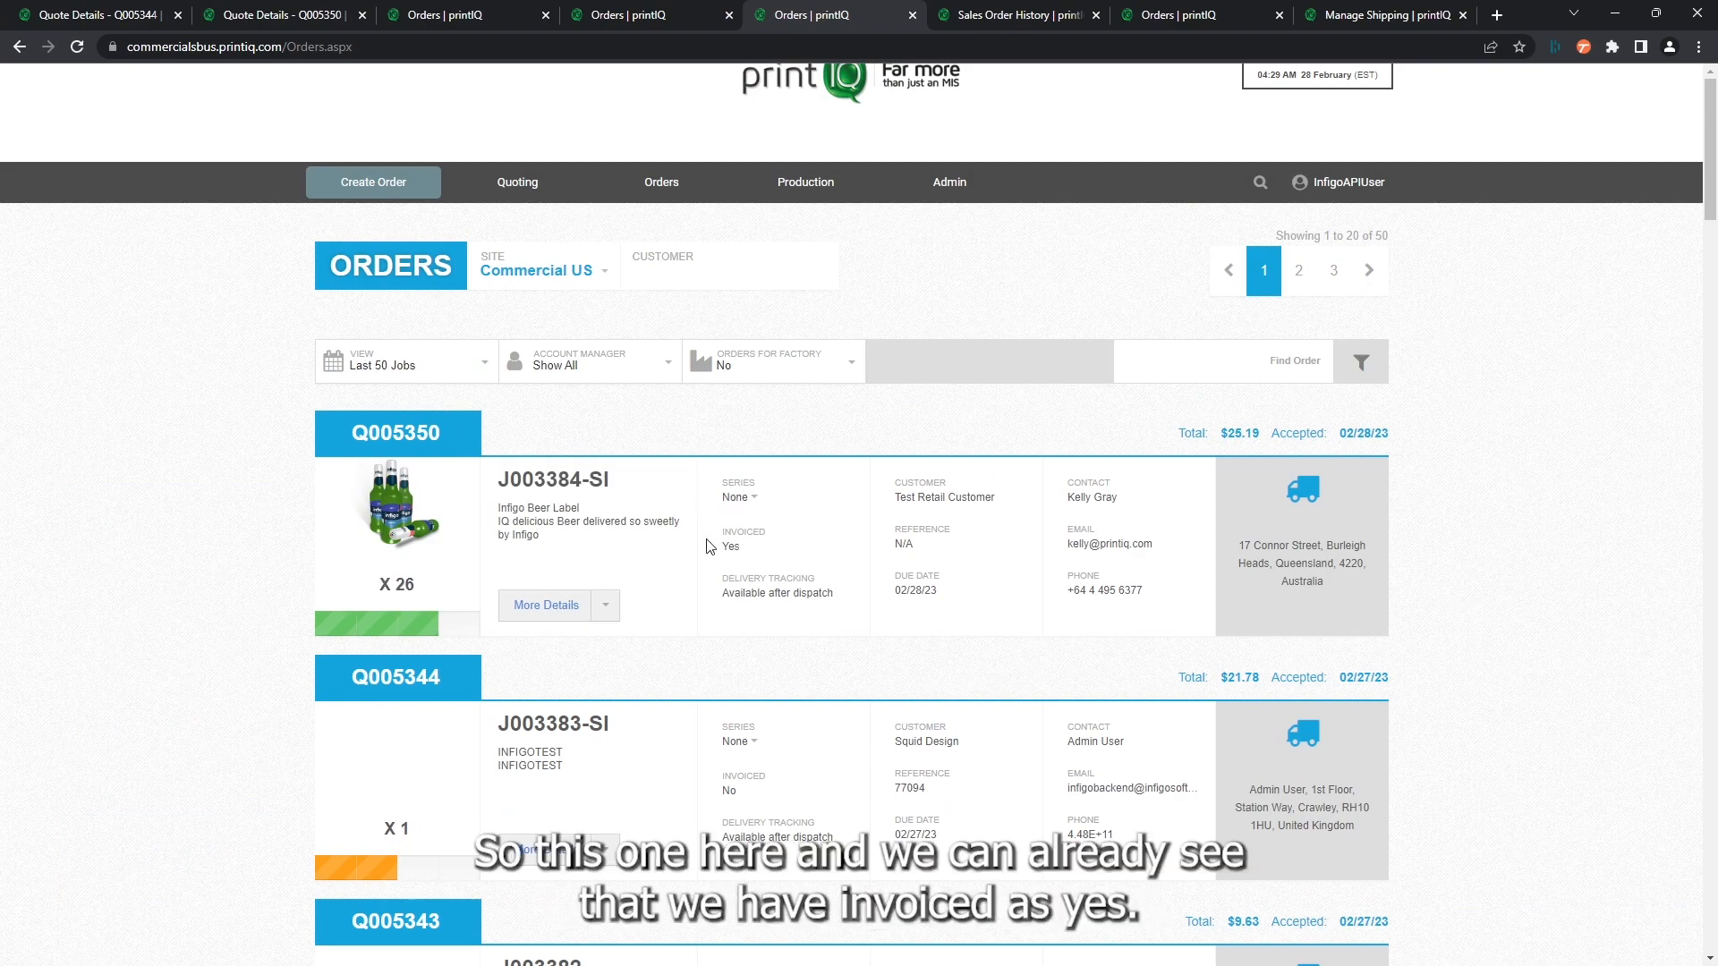
pyautogui.moveTo(720, 547); pyautogui.dragTo(742, 547)
pyautogui.click(777, 557)
# - Open the details of the Infigo Beer Label order and check its order status and invoice status
pyautogui.click(540, 614)
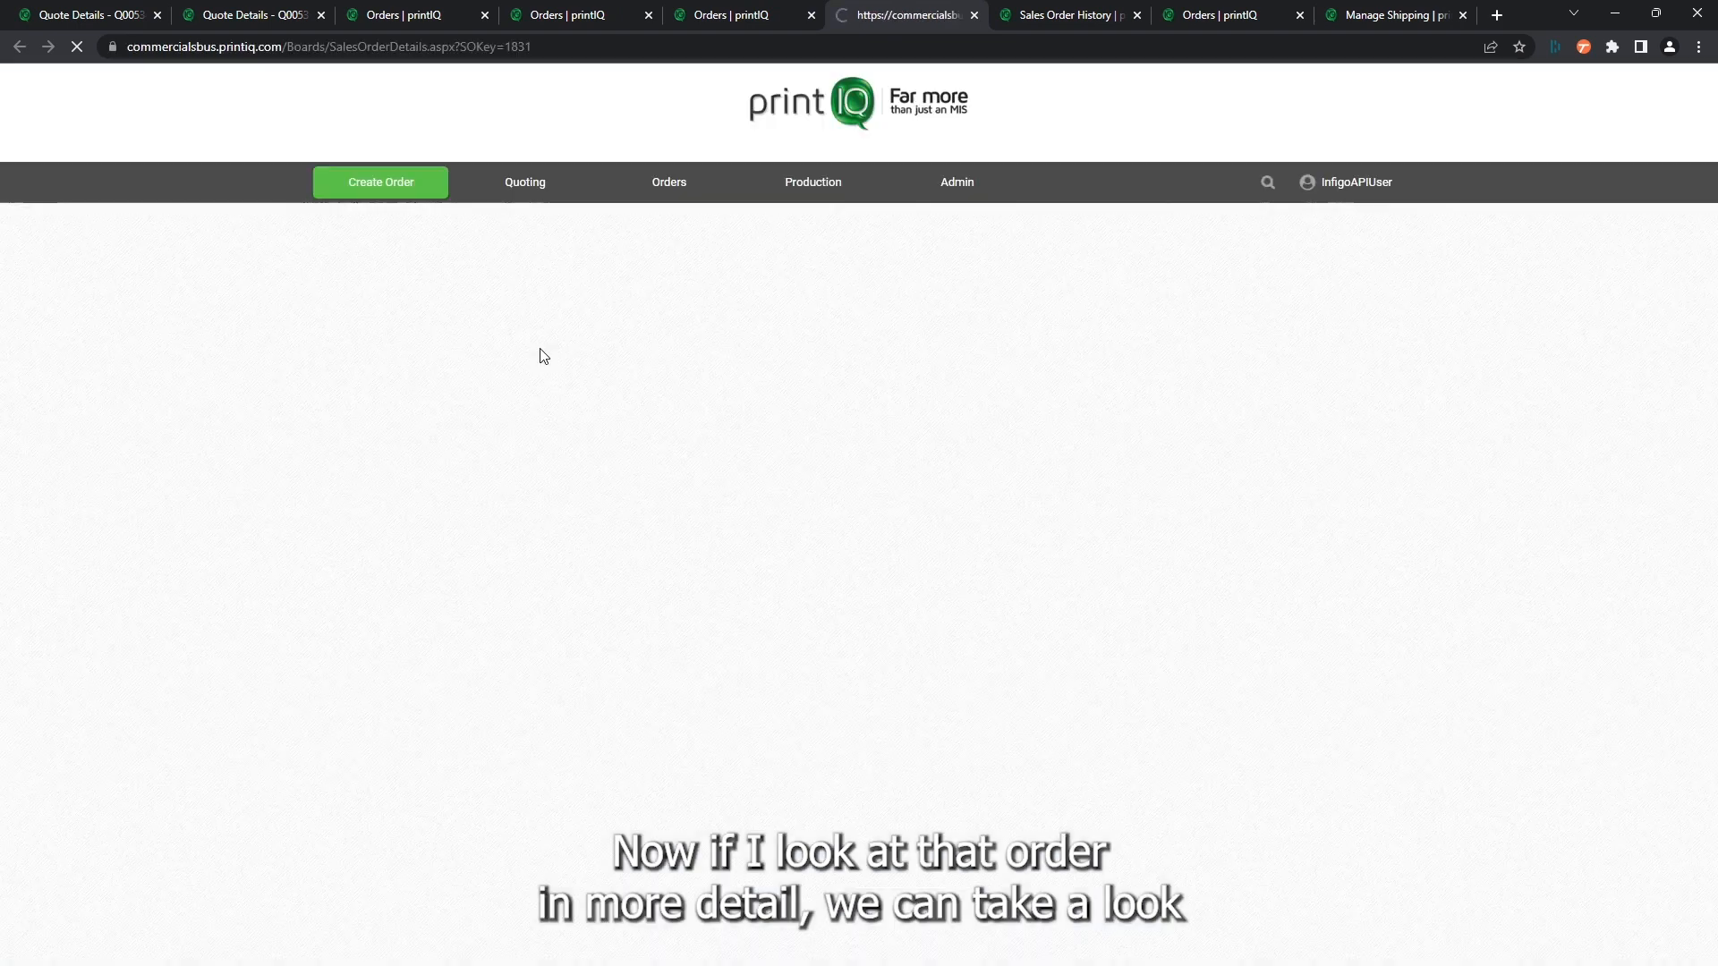
pyautogui.scroll(-1, 237, 483)
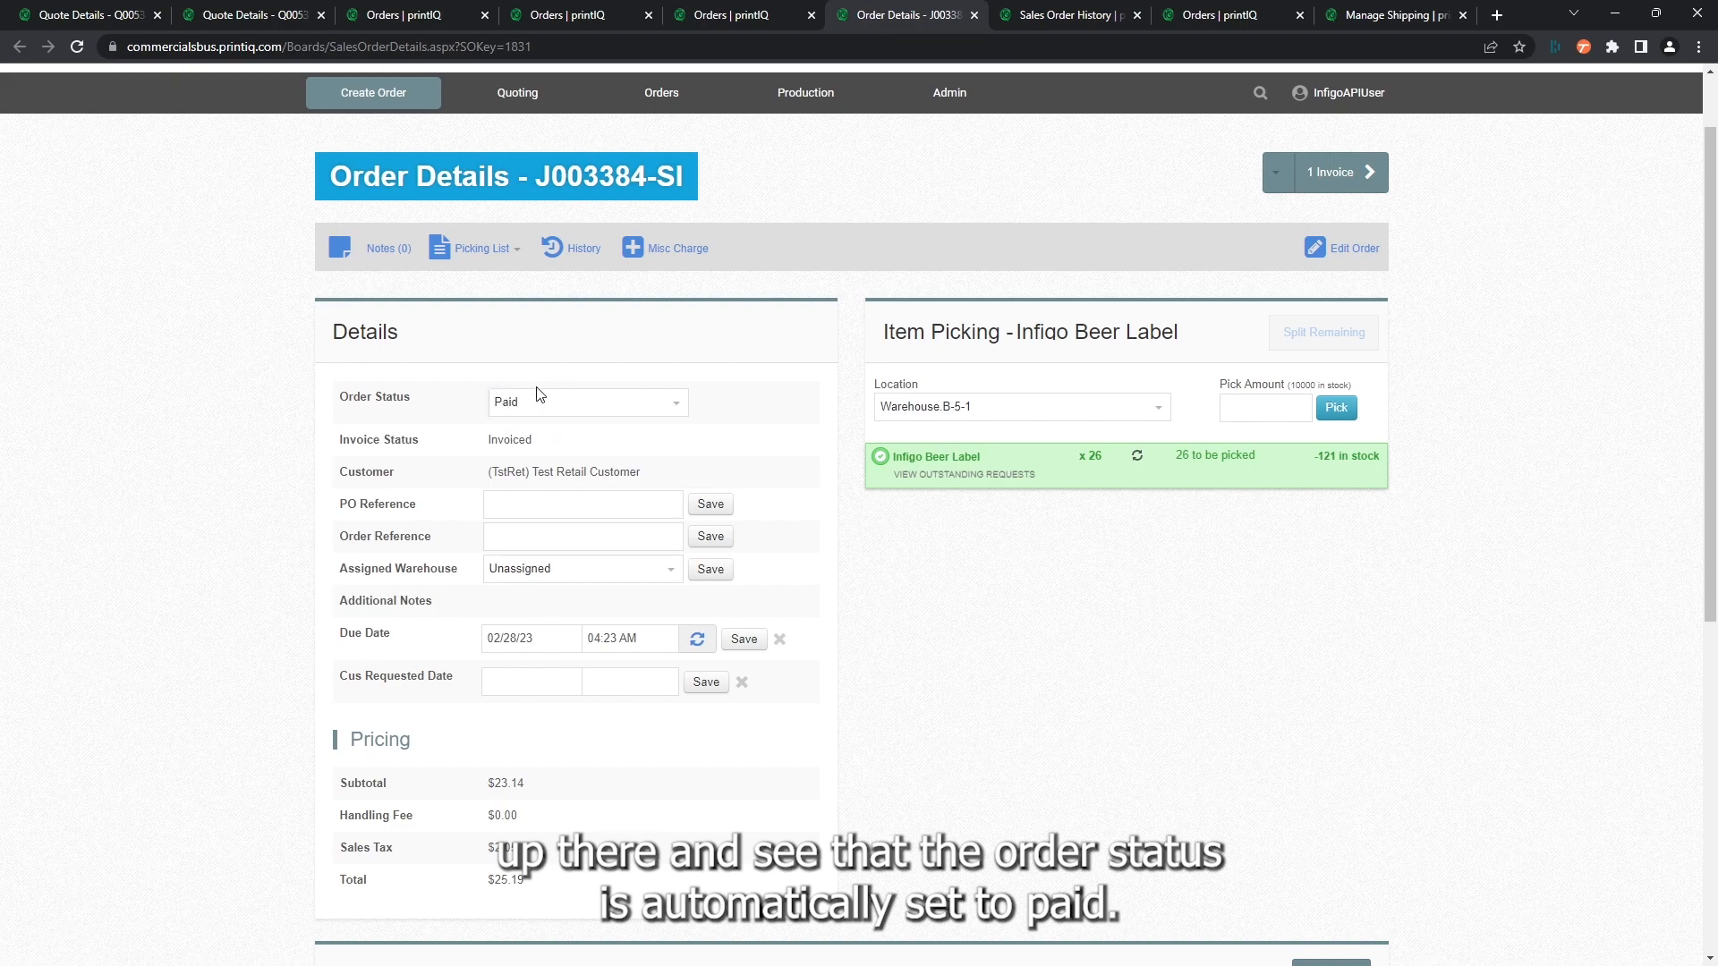
pyautogui.doubleClick(498, 439)
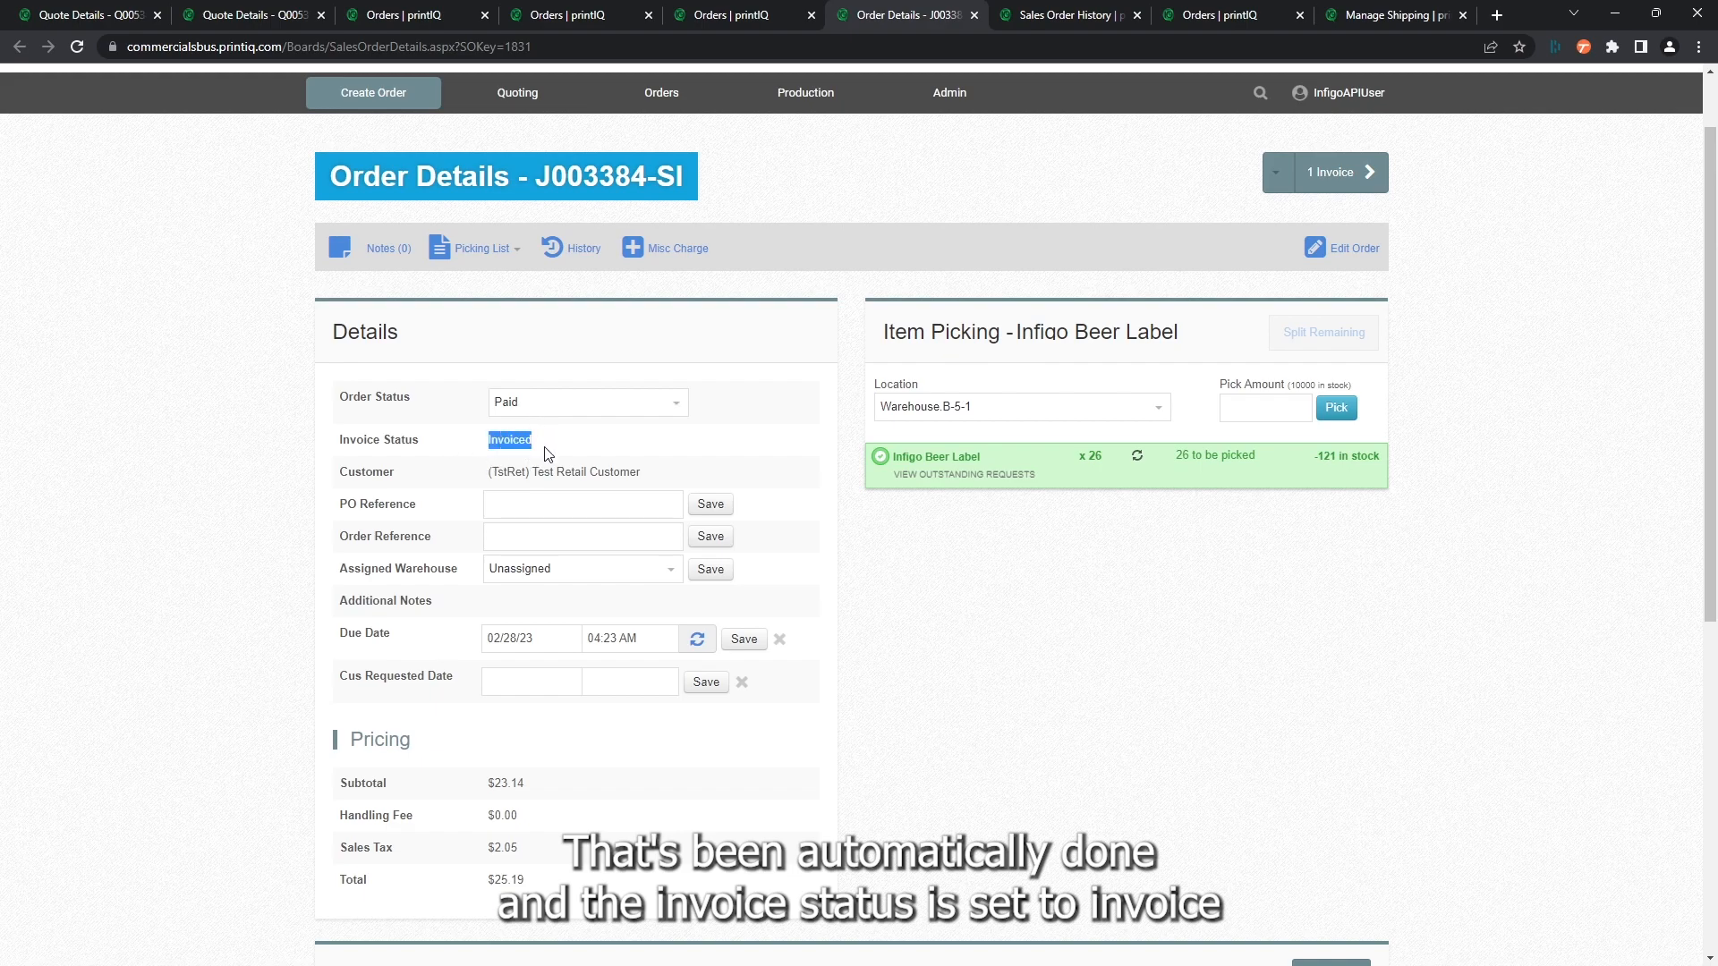
pyautogui.click(576, 458)
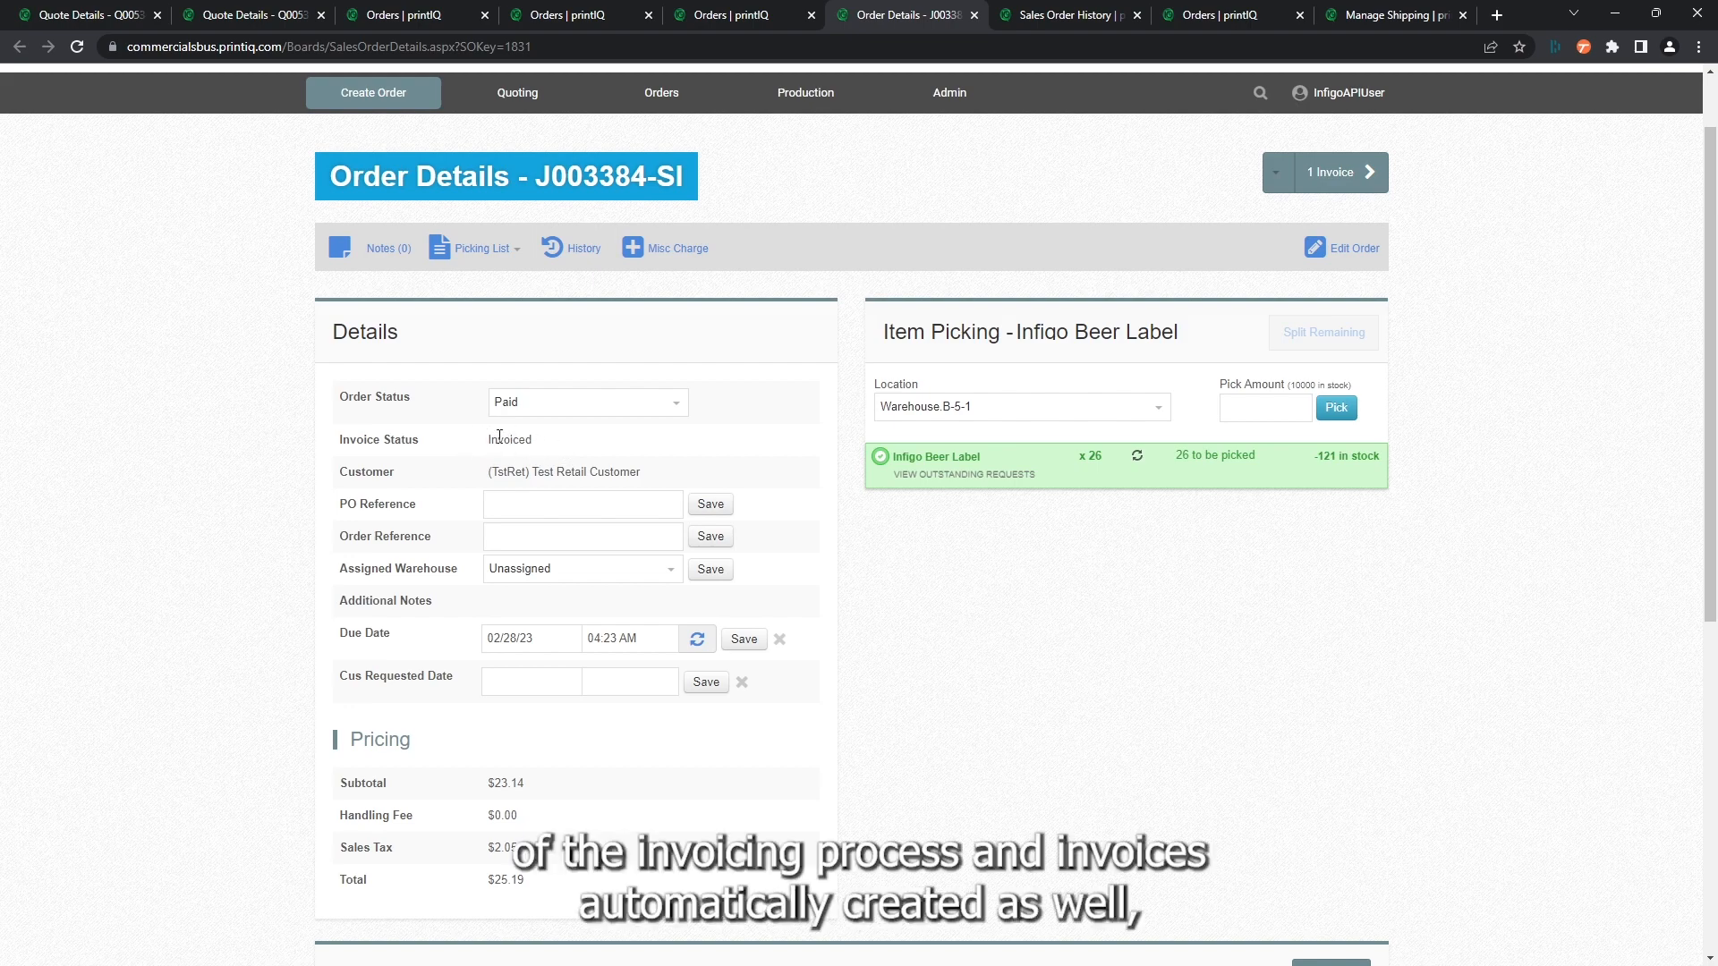
# - Review the order's linked sales invoice and the order's change history
pyautogui.click(1323, 184)
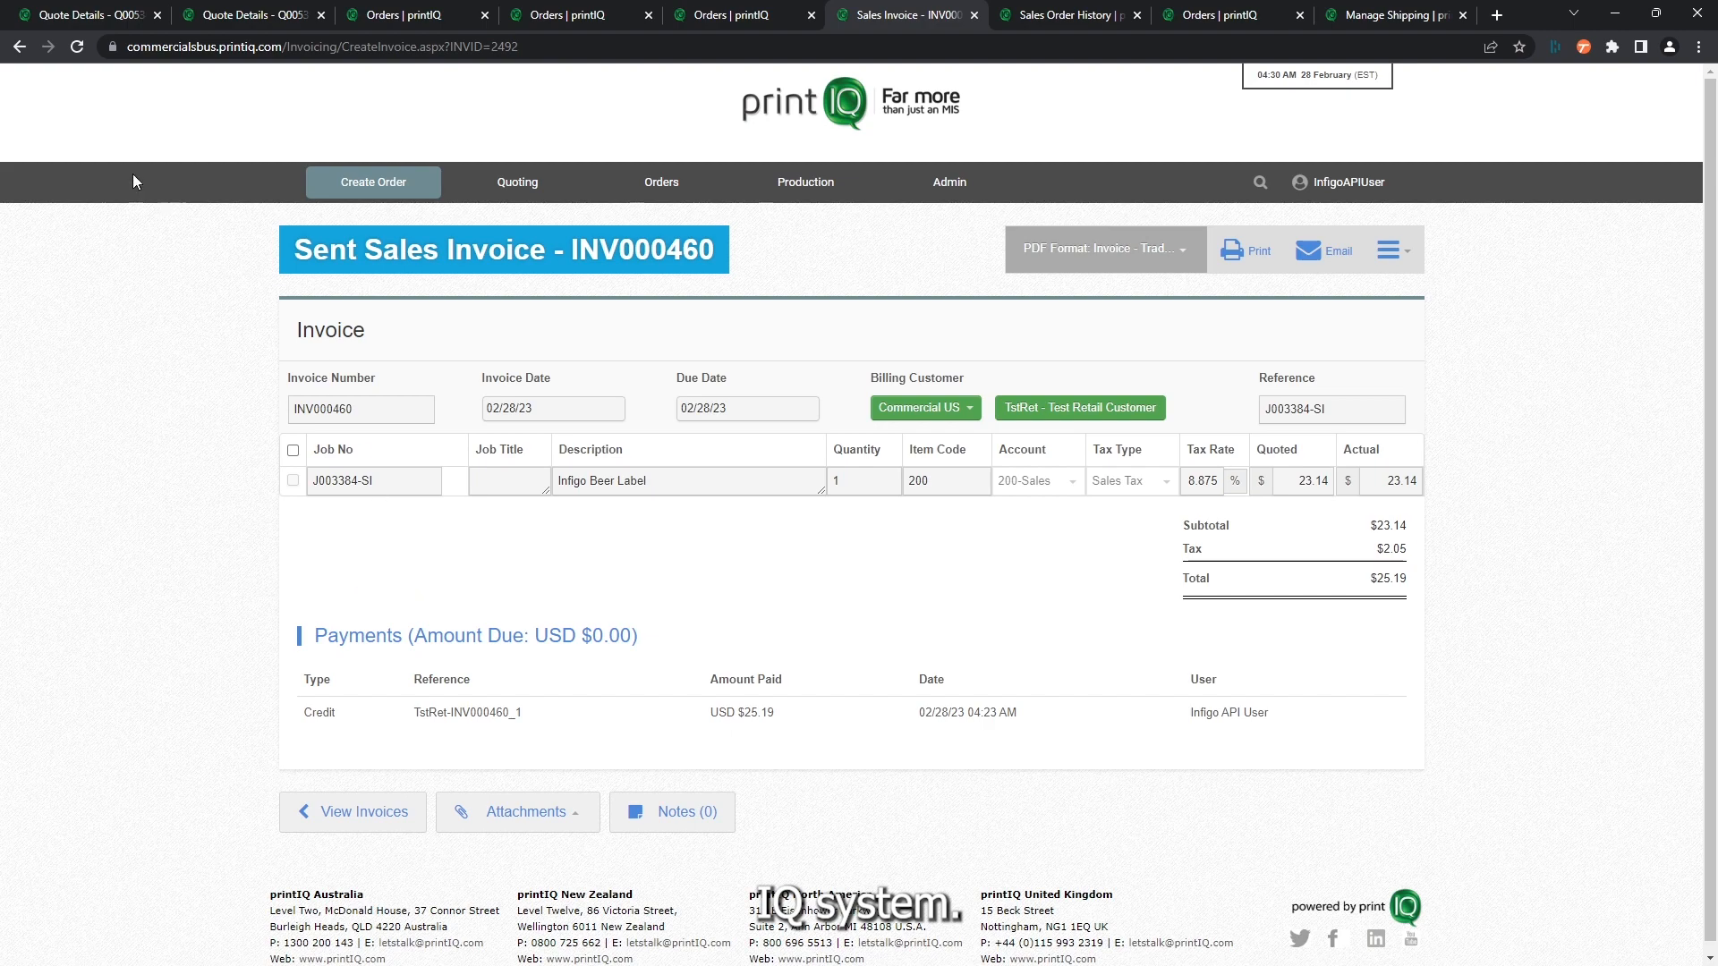
pyautogui.click(20, 46)
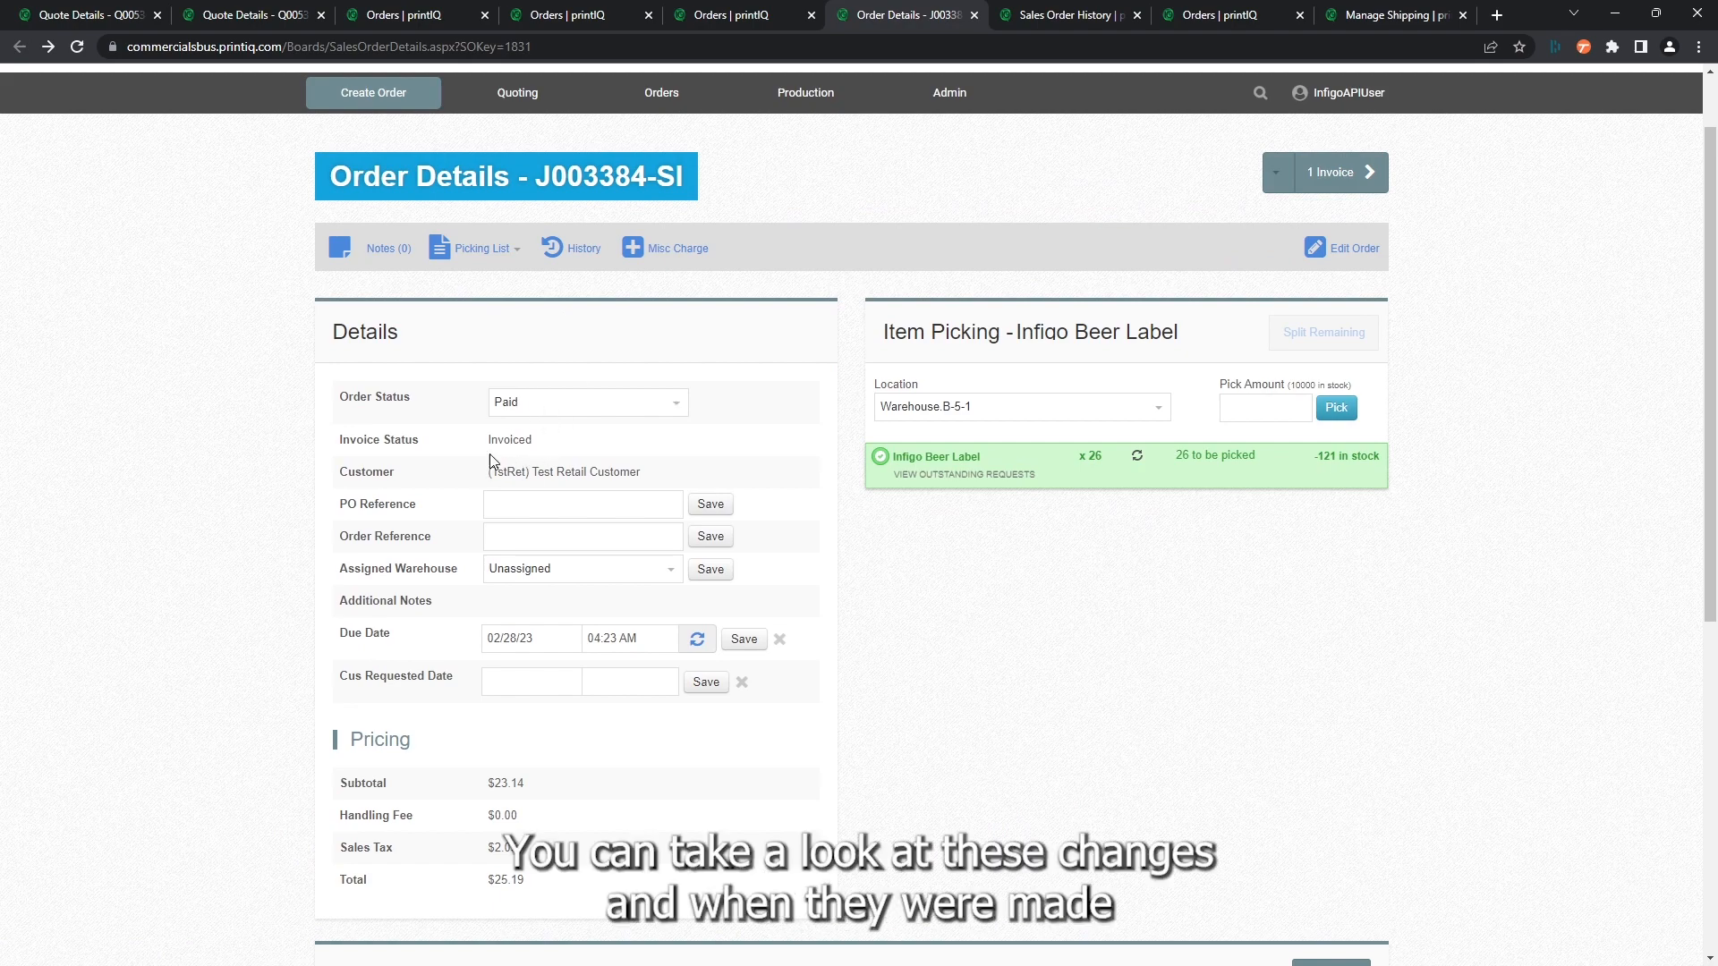
pyautogui.click(569, 244)
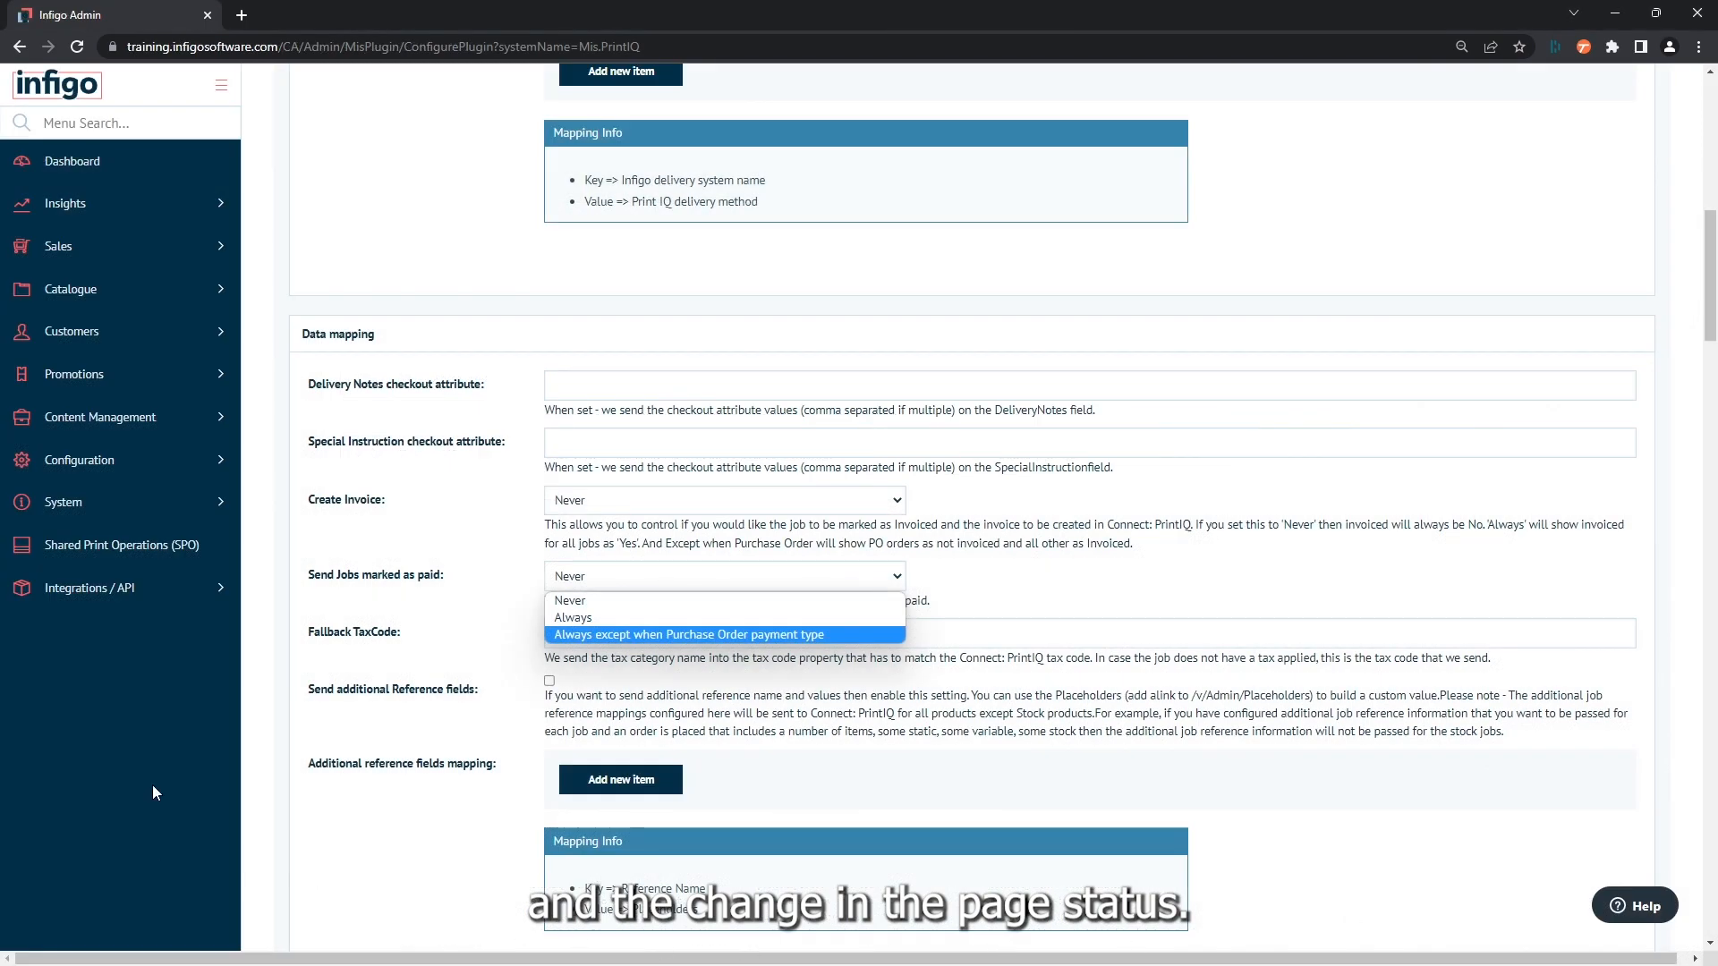
# - Back in the Infigo PrintIQ settings, close the payment option choices and set the Fallback TaxCode to ZERO
pyautogui.click(319, 867)
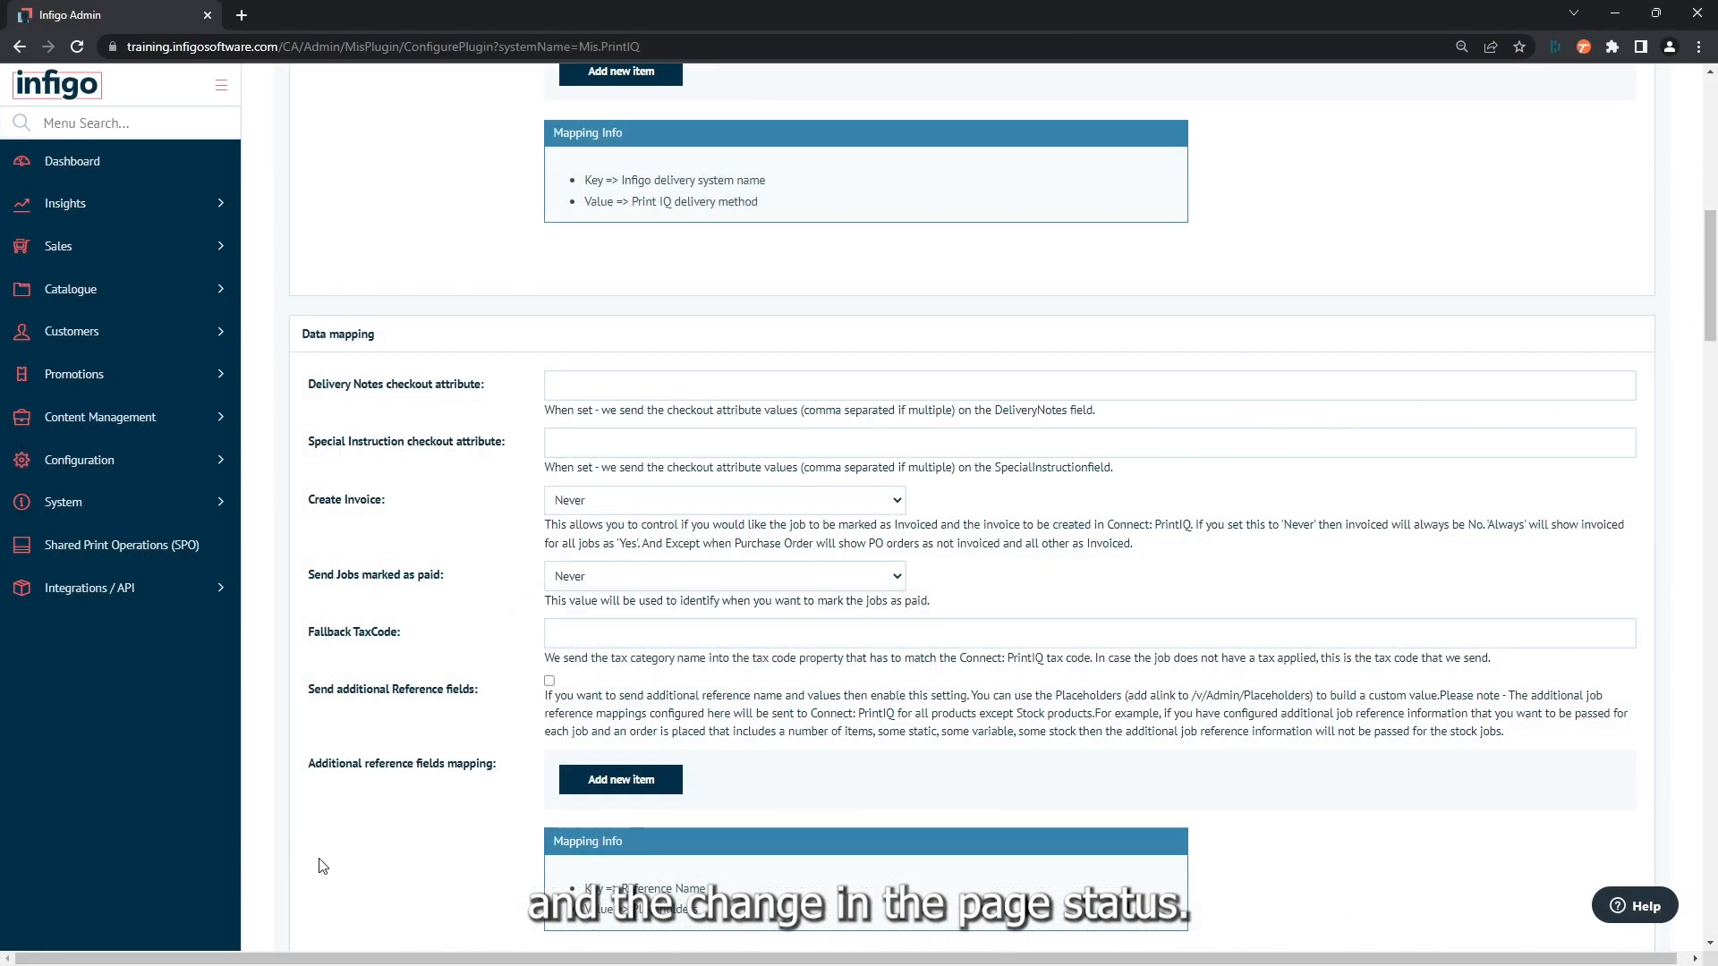
pyautogui.click(597, 631)
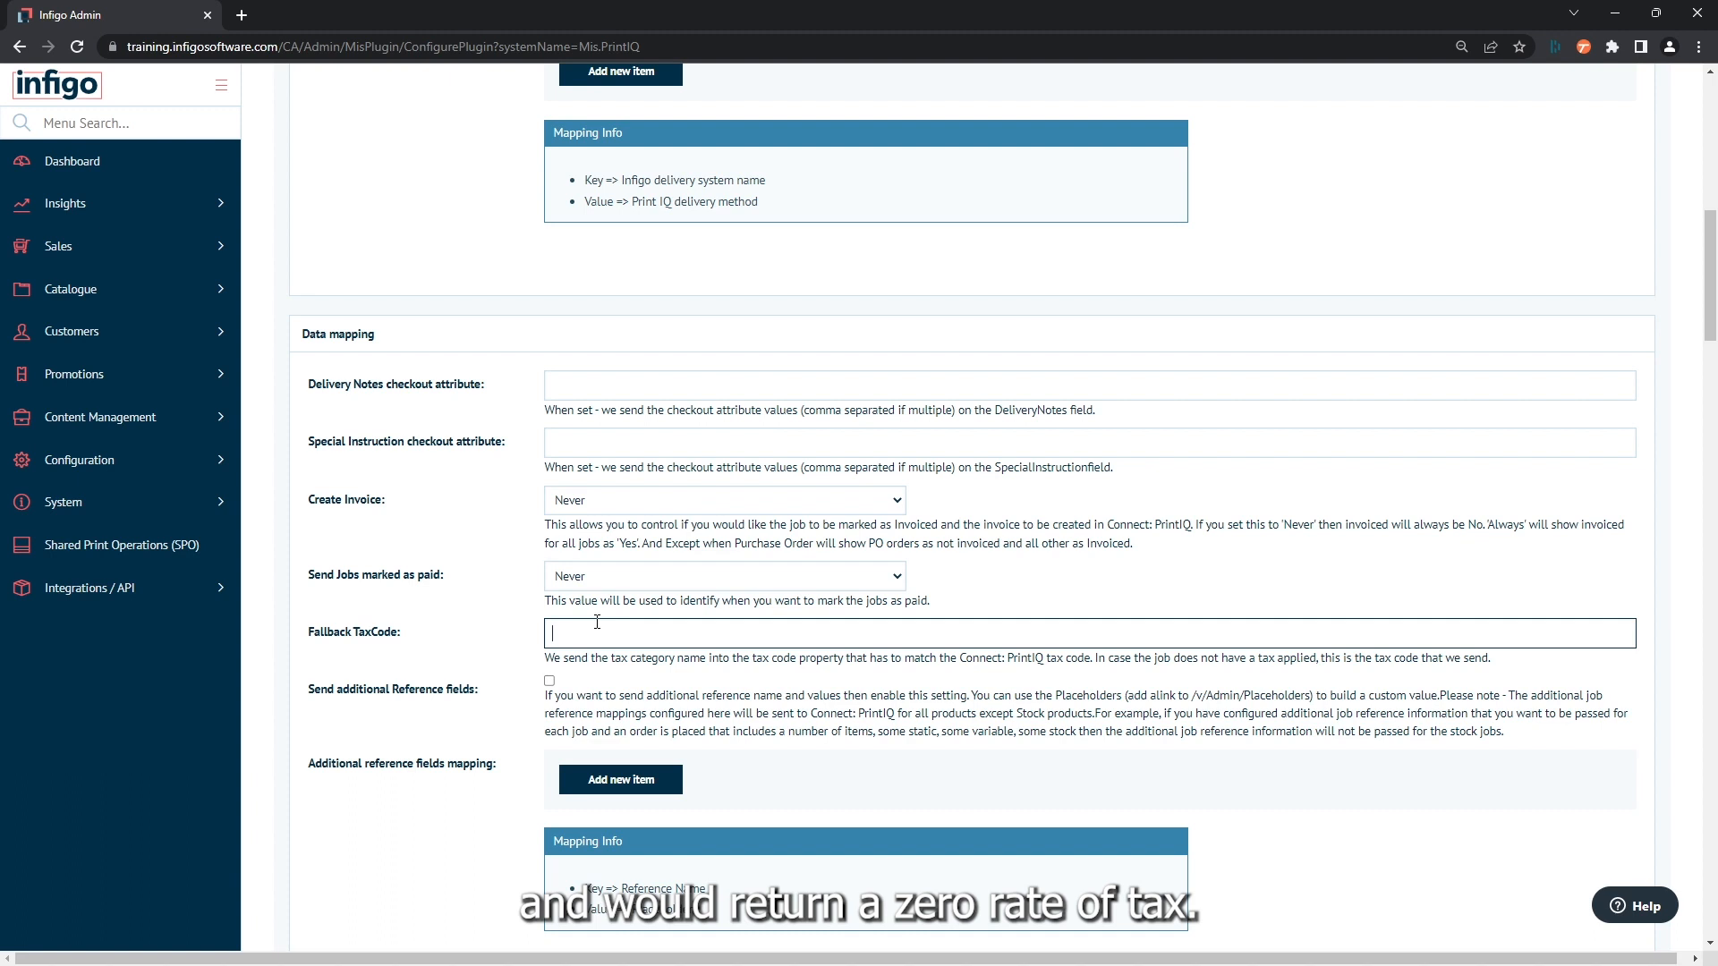
pyautogui.write('ZERO')
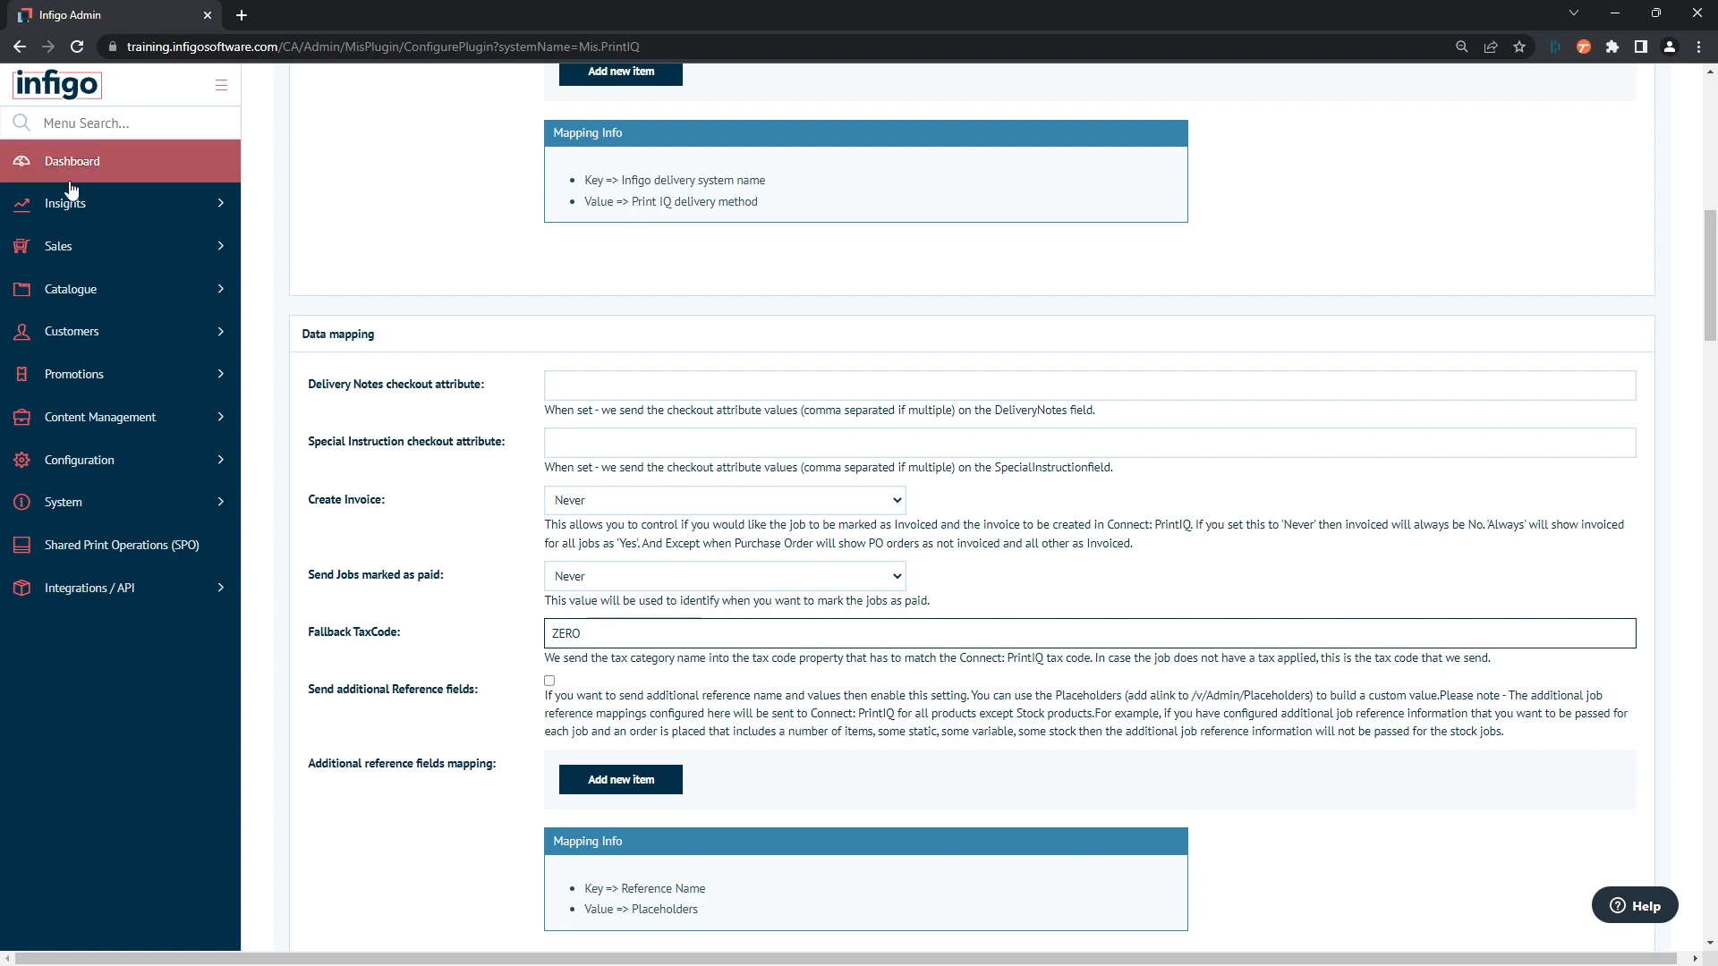
# - Find the tax providers and examine the tax category names in the Fixed tax rate provider's configuration, such as New Tax Band
pyautogui.click(70, 125)
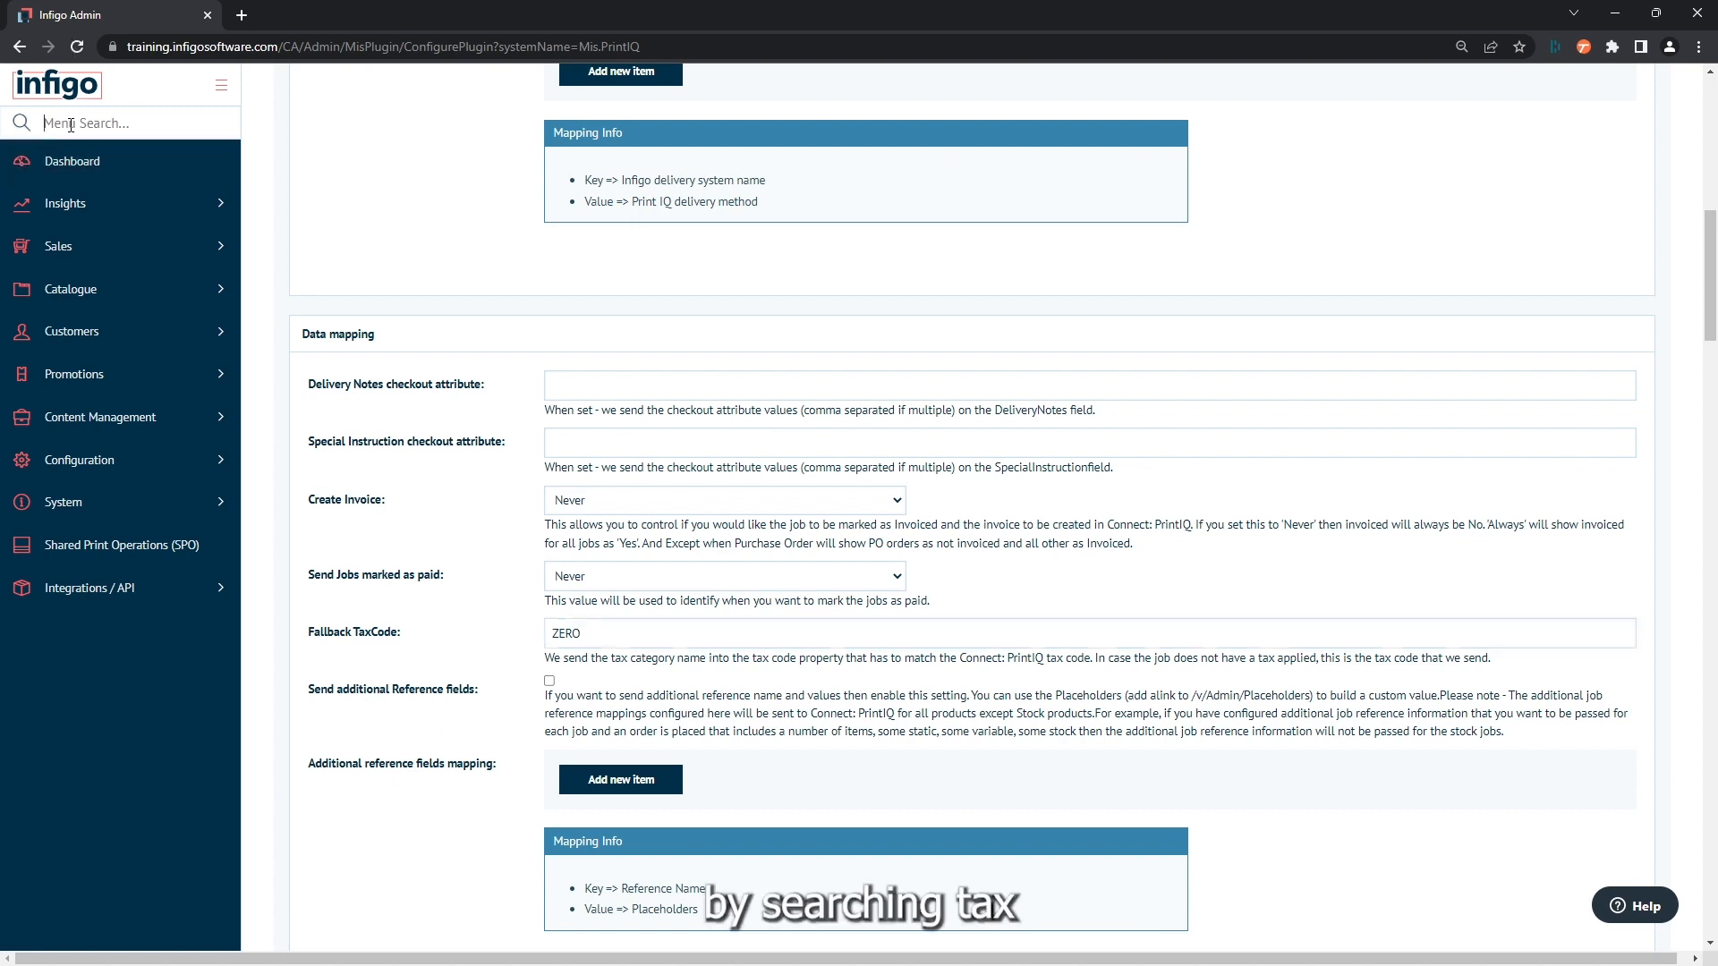
pyautogui.write('tax')
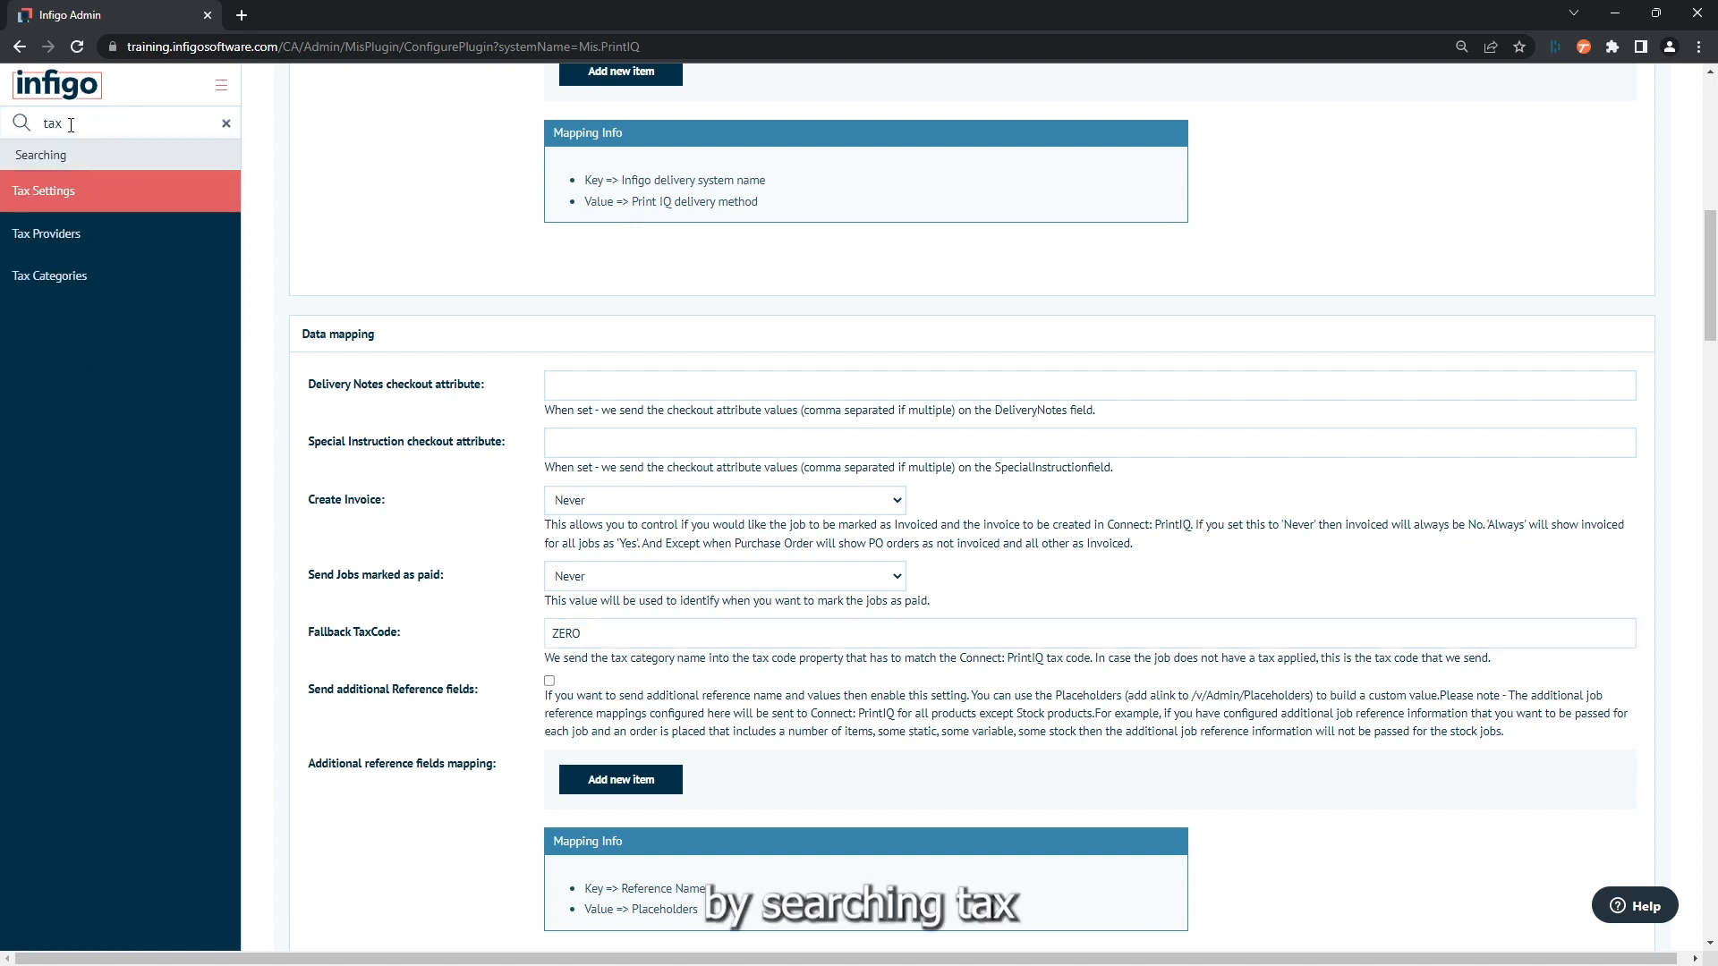
pyautogui.click(98, 234)
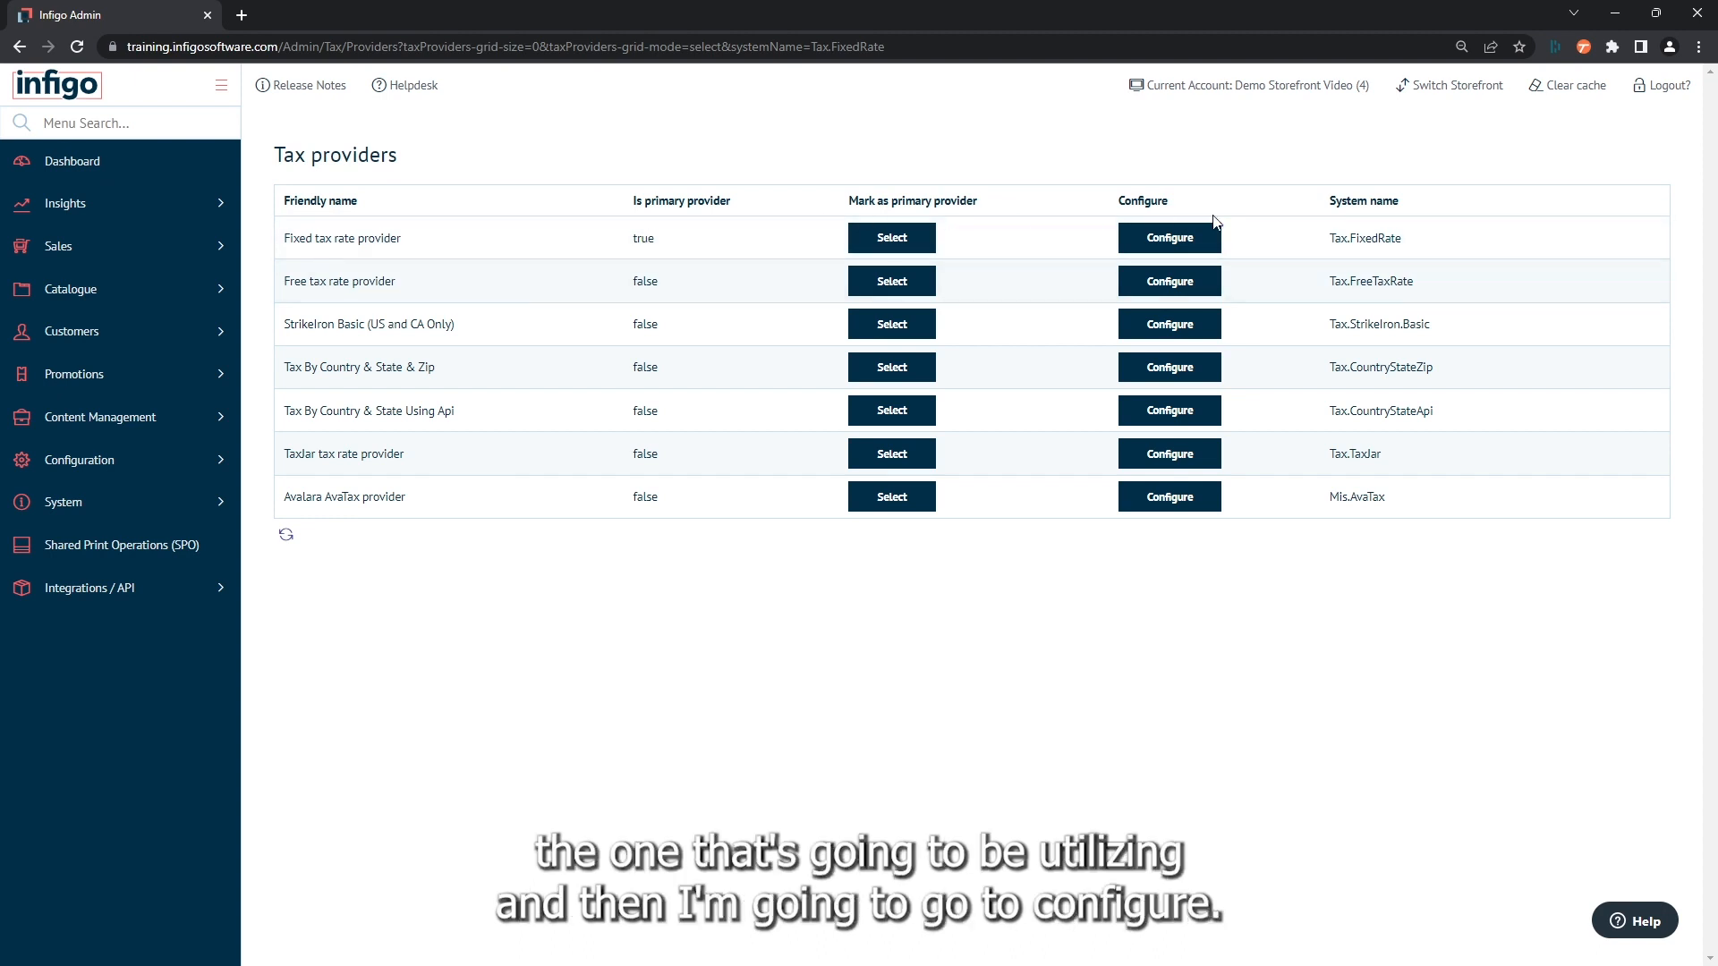
pyautogui.click(1170, 243)
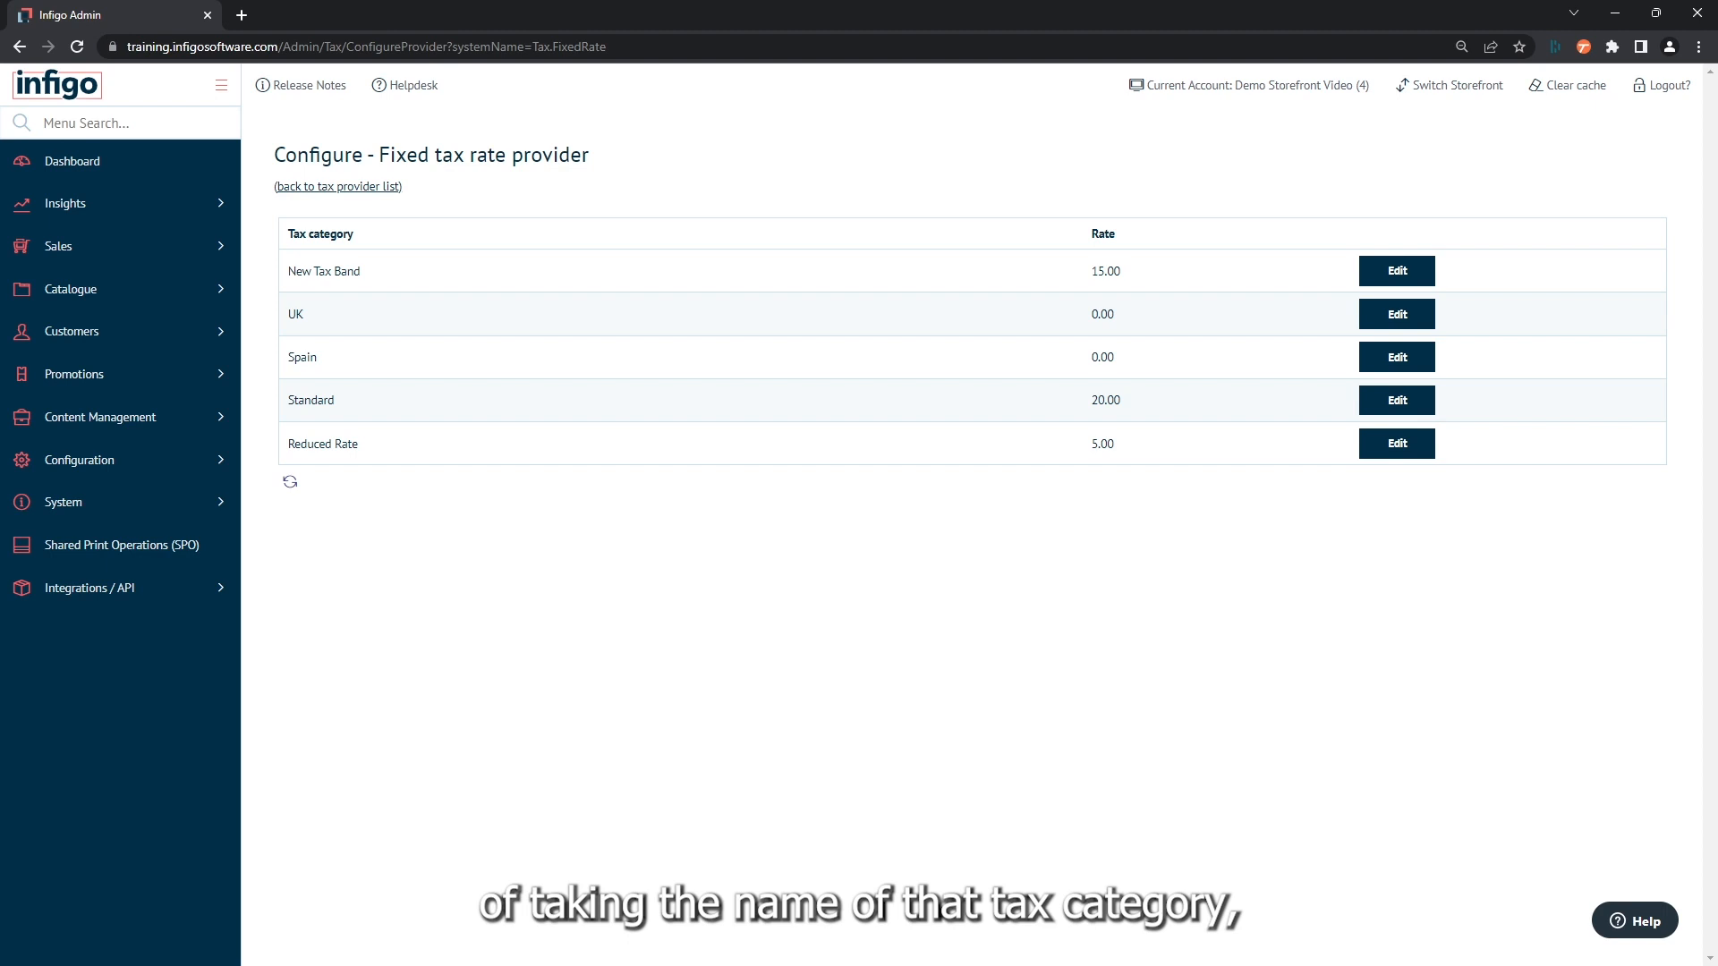
pyautogui.moveTo(378, 273); pyautogui.dragTo(288, 272)
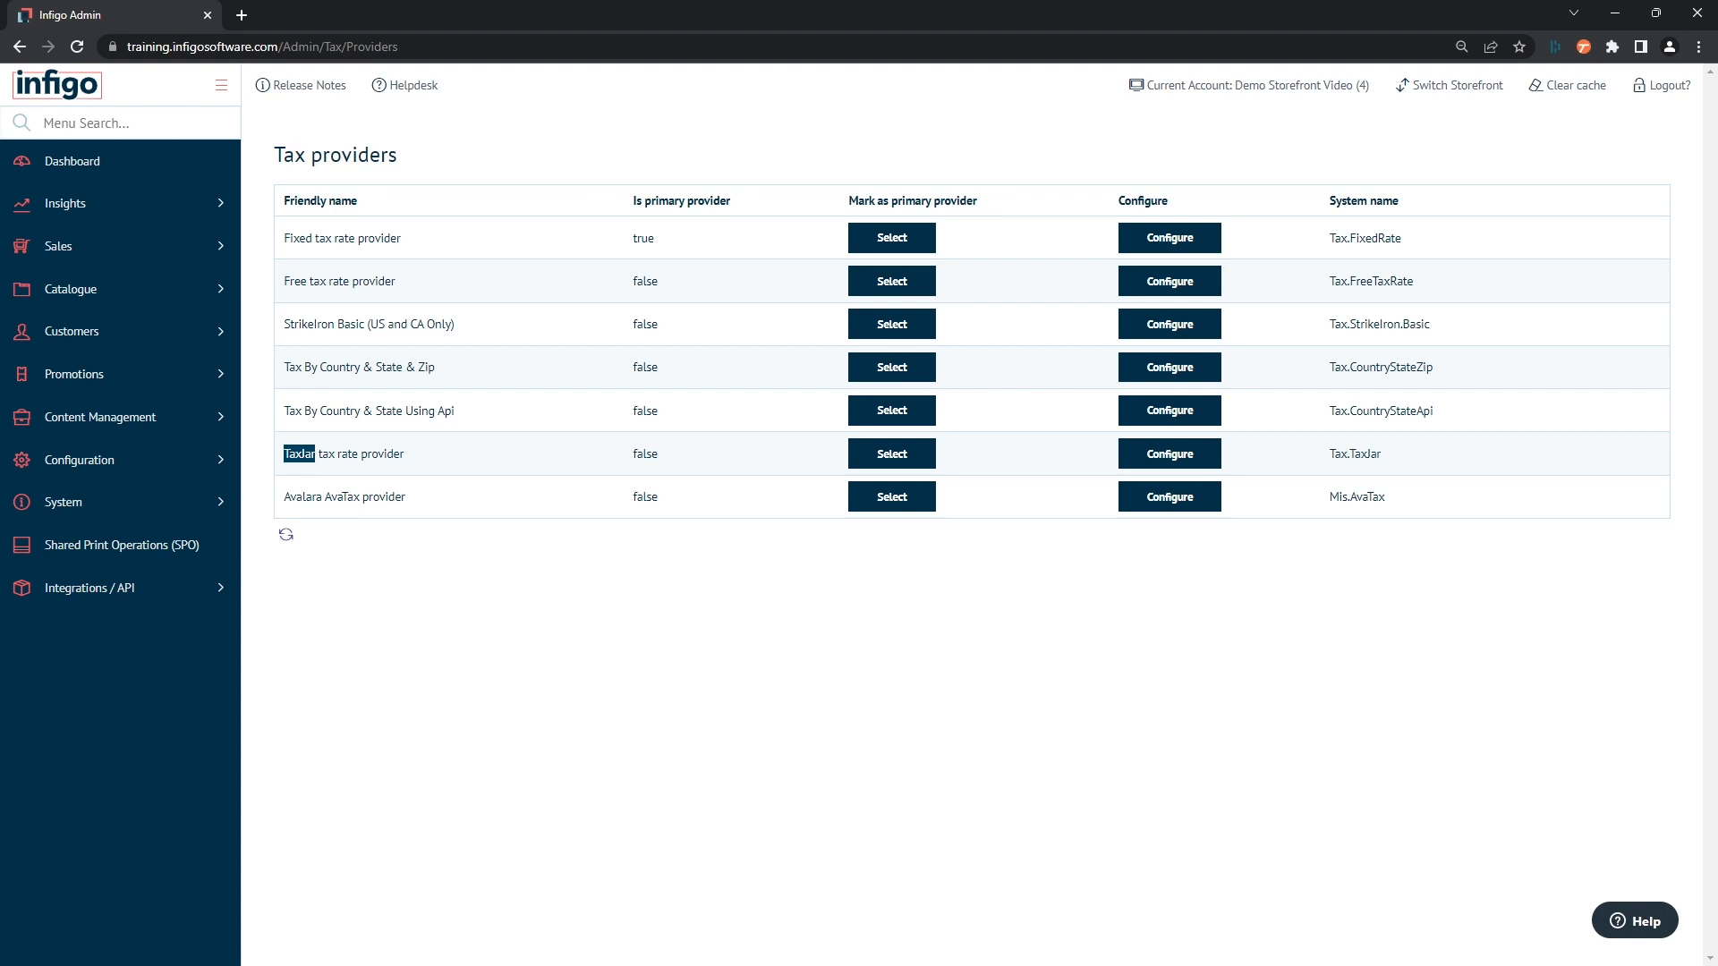
# - Return to the Connect Plugins list and reopen the Connect: PrintIQ configuration
pyautogui.click(82, 119)
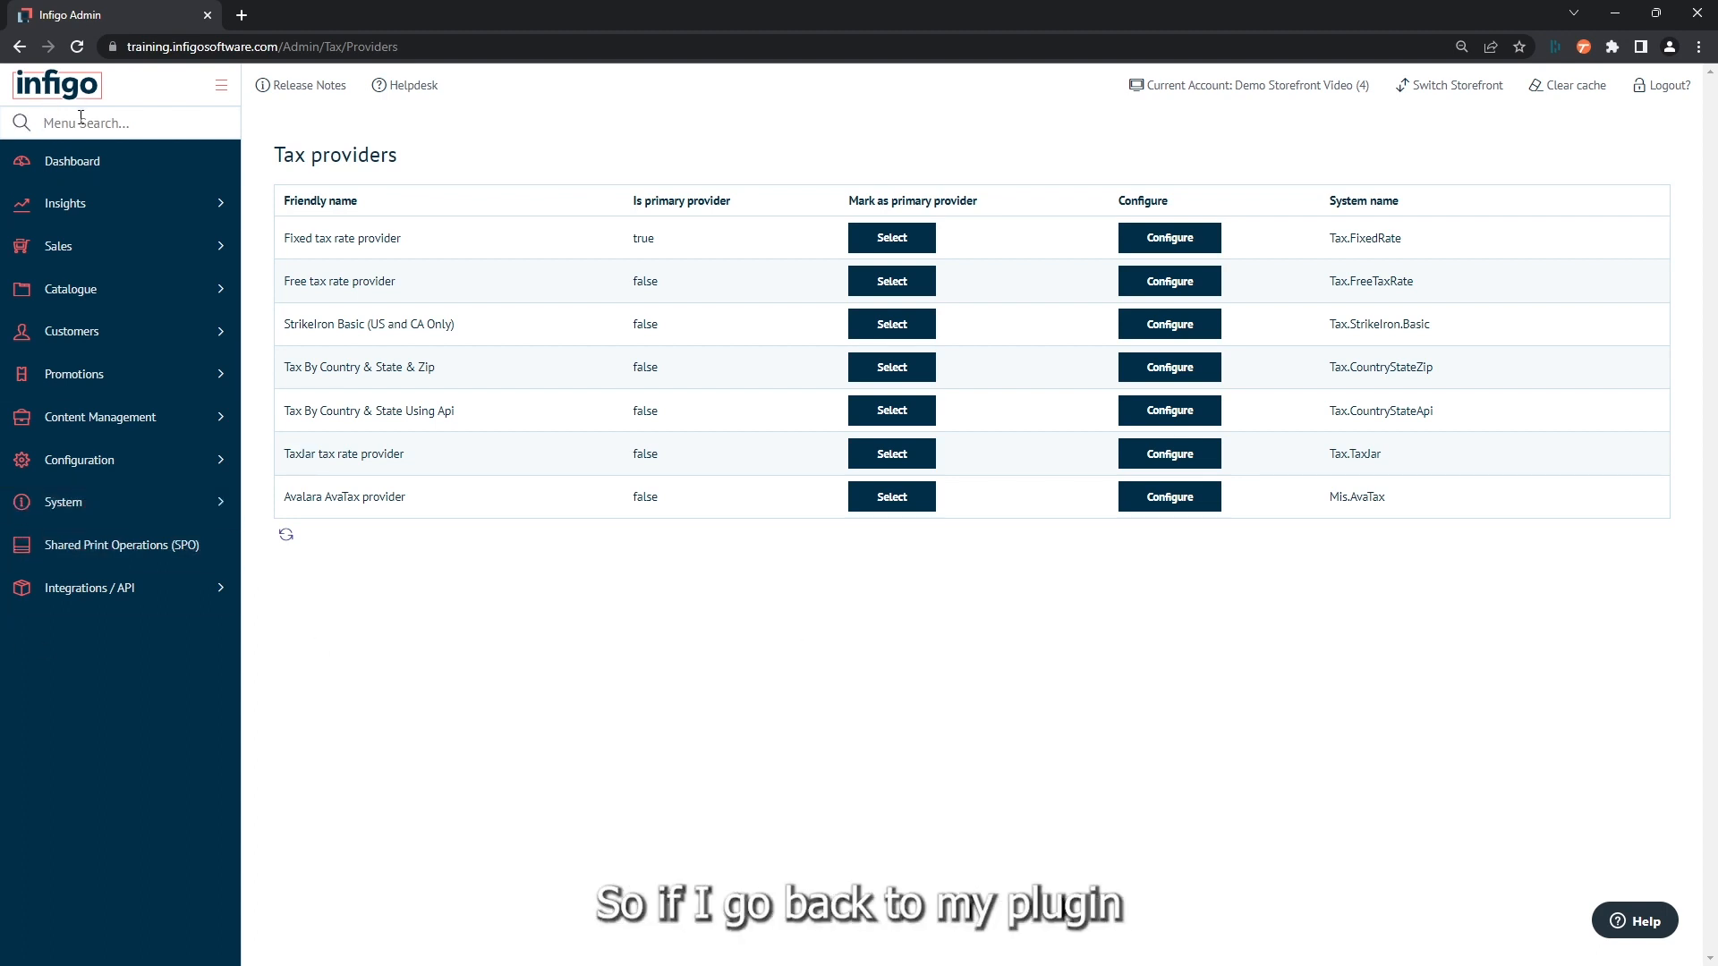
pyautogui.write('conn')
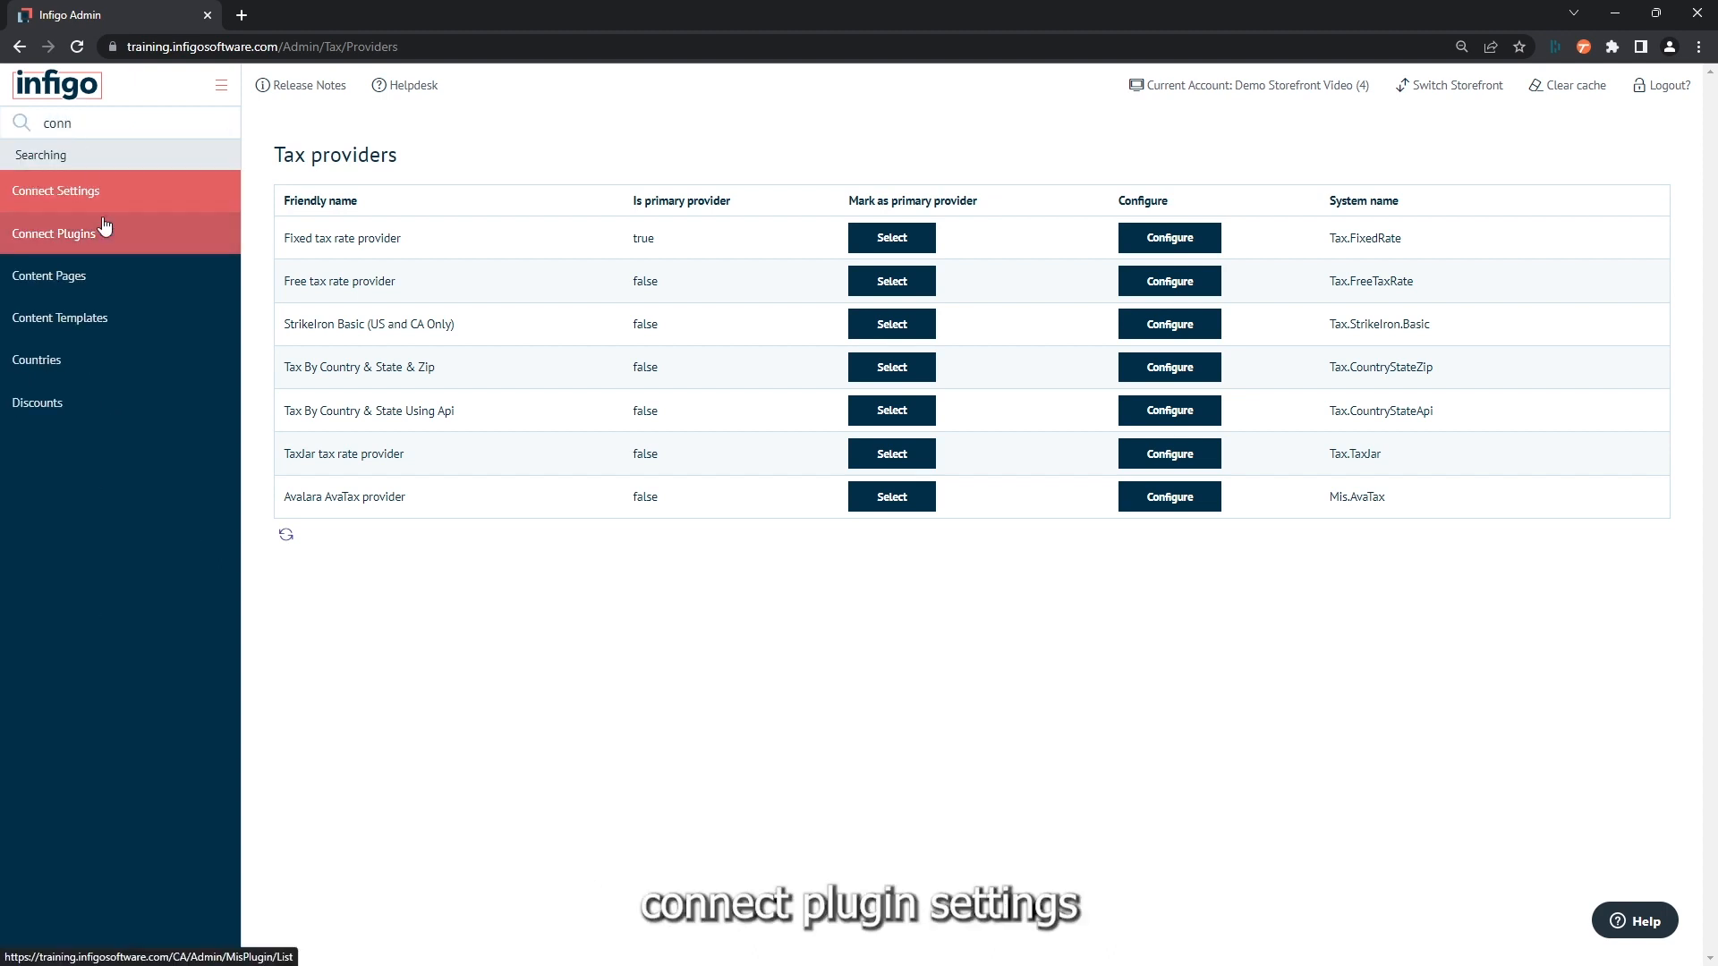
pyautogui.click(104, 227)
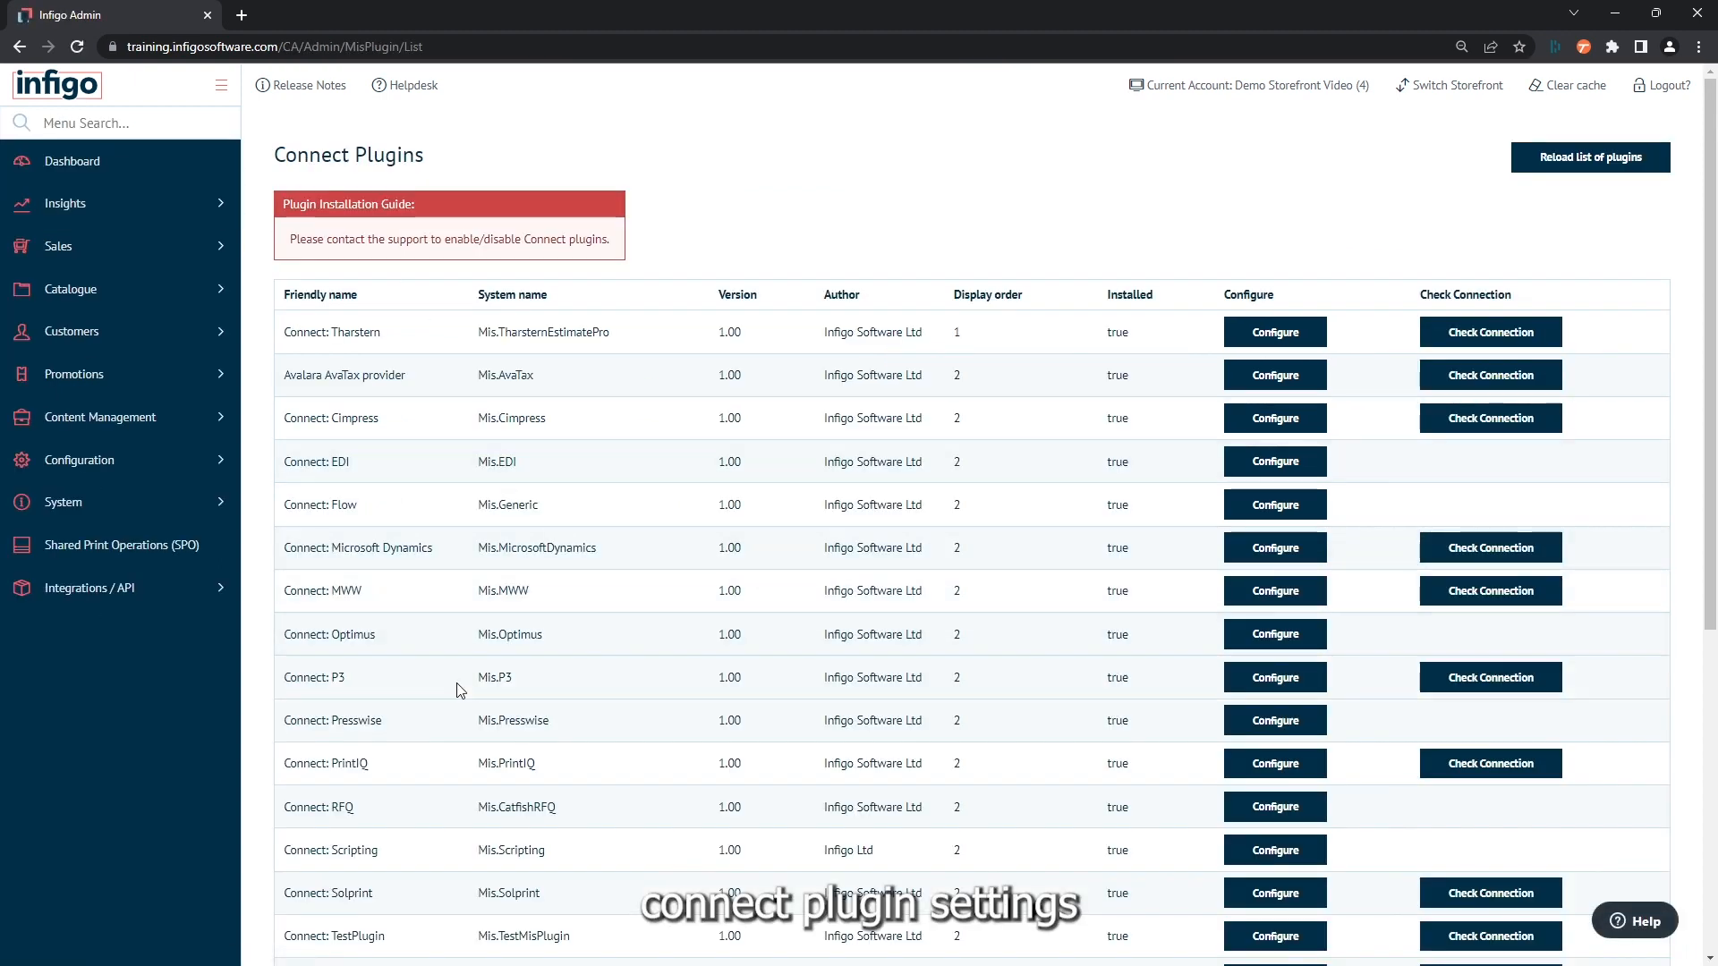
pyautogui.click(1270, 763)
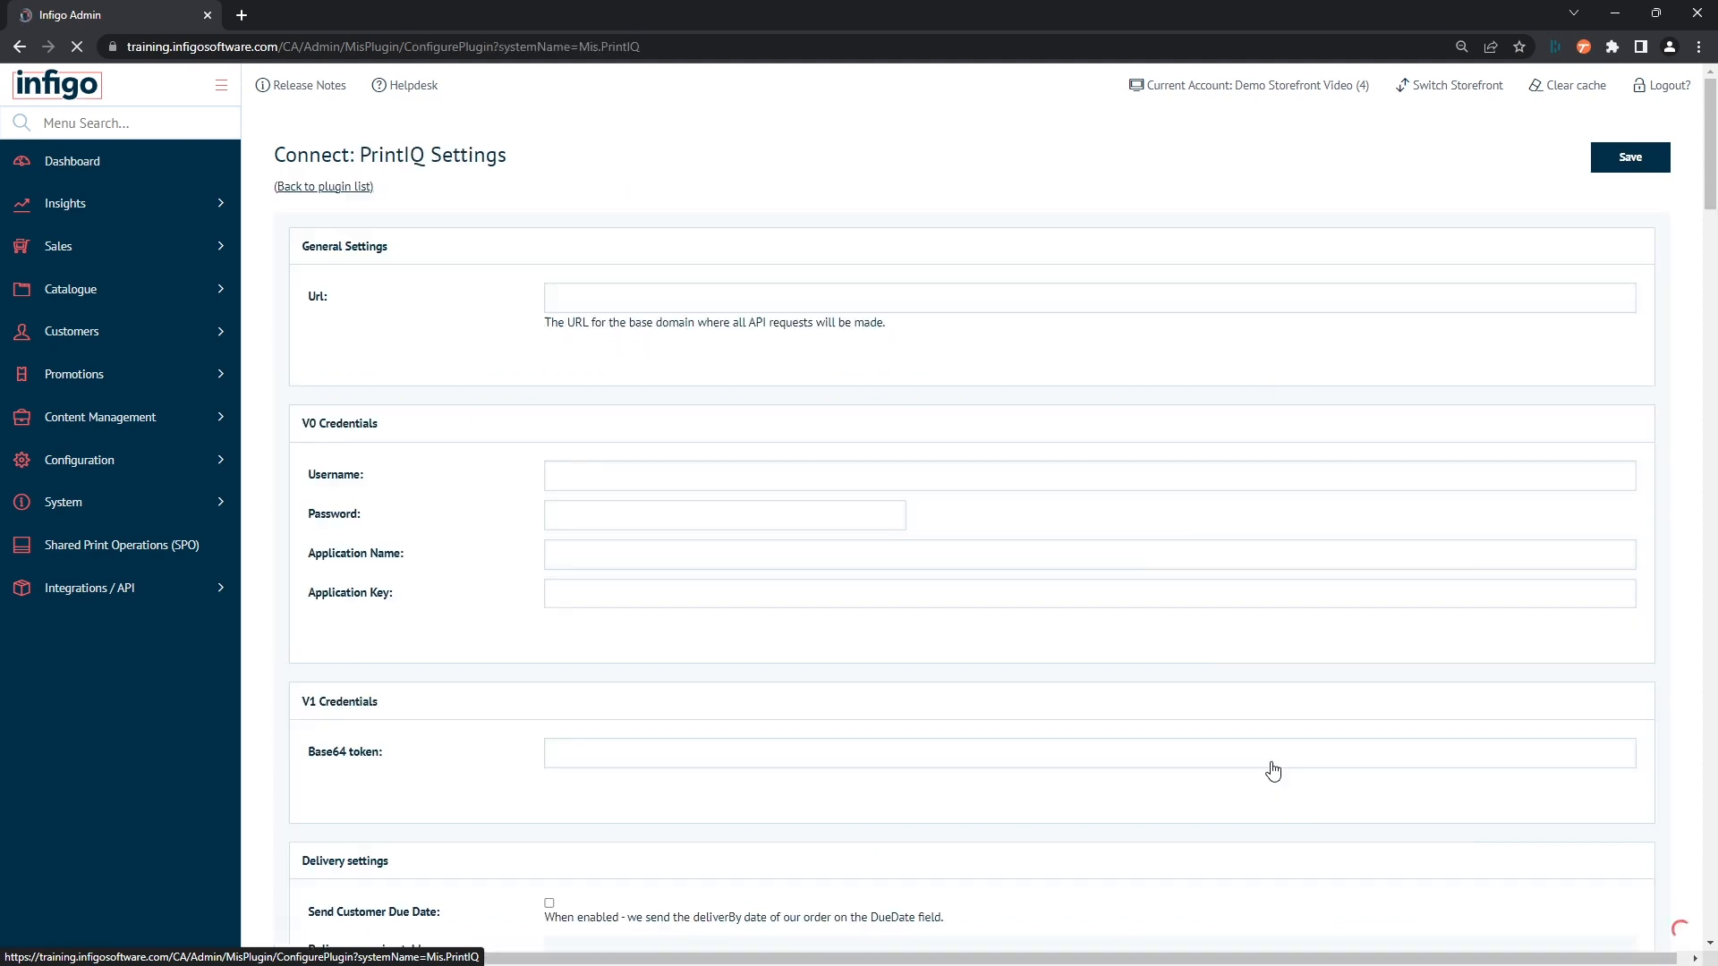
# - Set the Fallback TaxCode in the PrintIQ Data mapping section to UNCALC
pyautogui.scroll(-9, 716, 689)
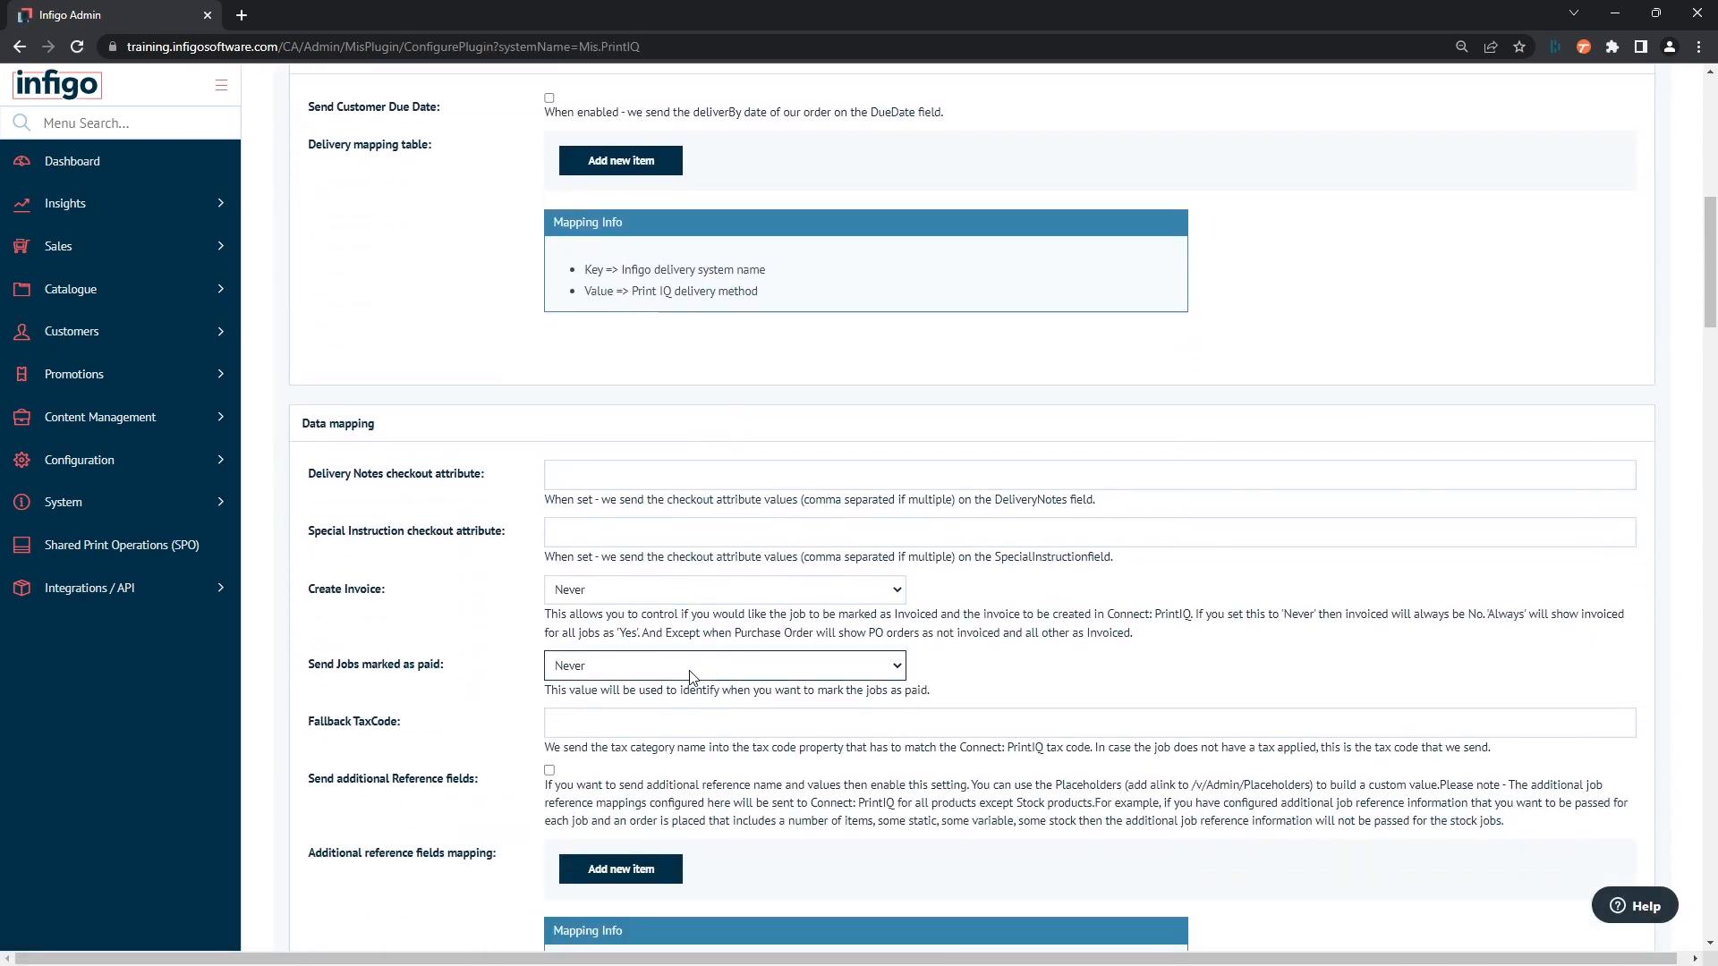
pyautogui.scroll(-1, 639, 671)
pyautogui.click(592, 631)
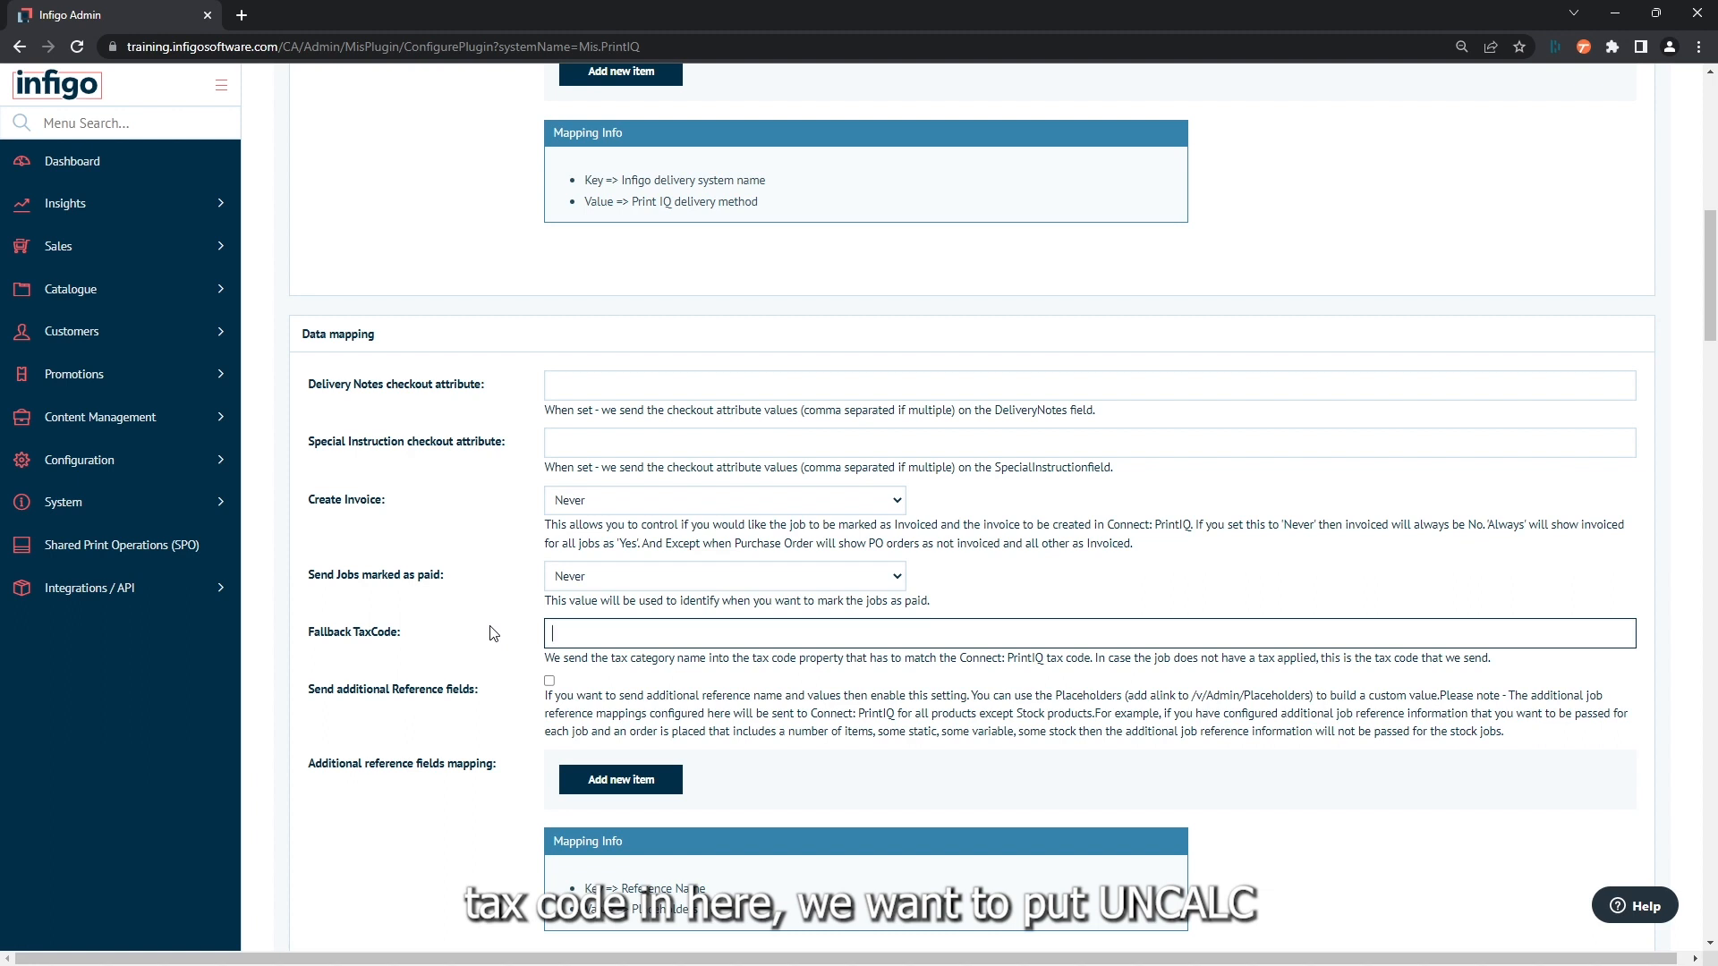
pyautogui.write('UNCALC')
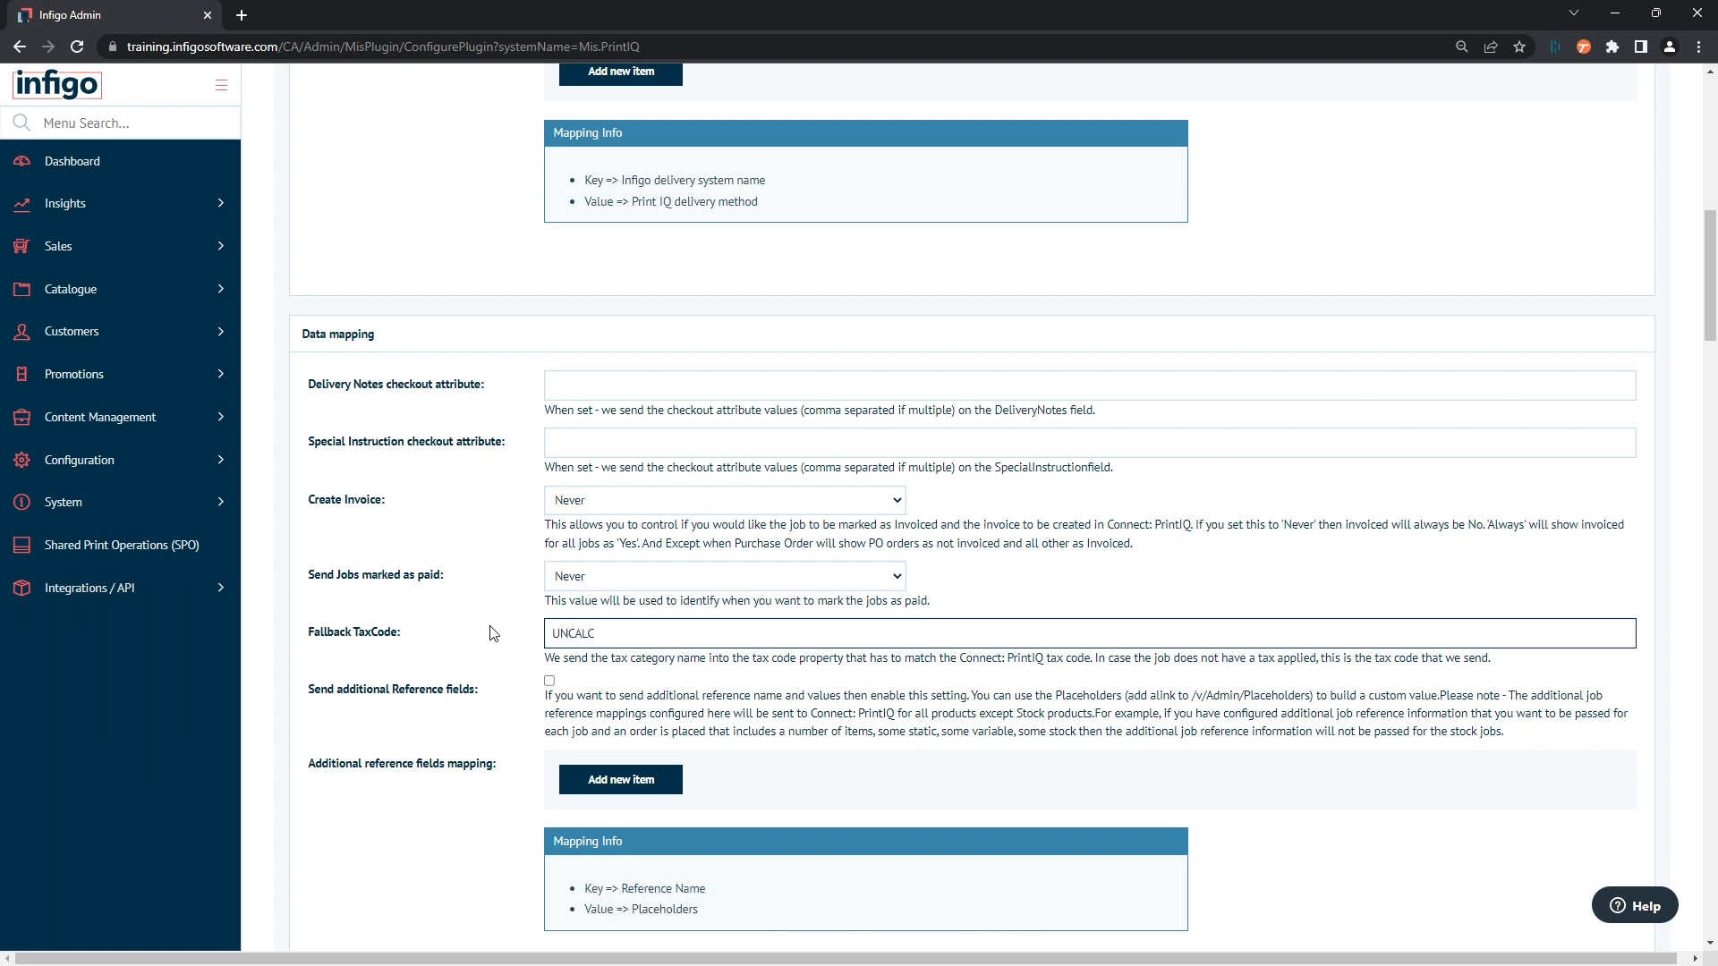